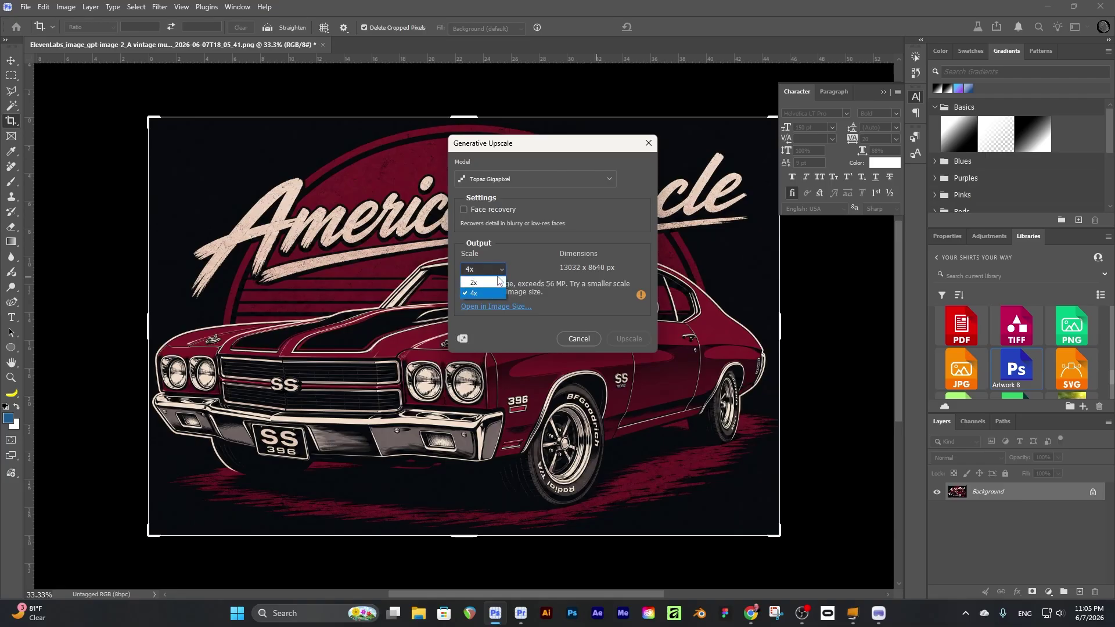
- Upscale the muscle car artwork to 2x with the Topaz Gigapixel model and fit the resulting document on screen
click(477, 287)
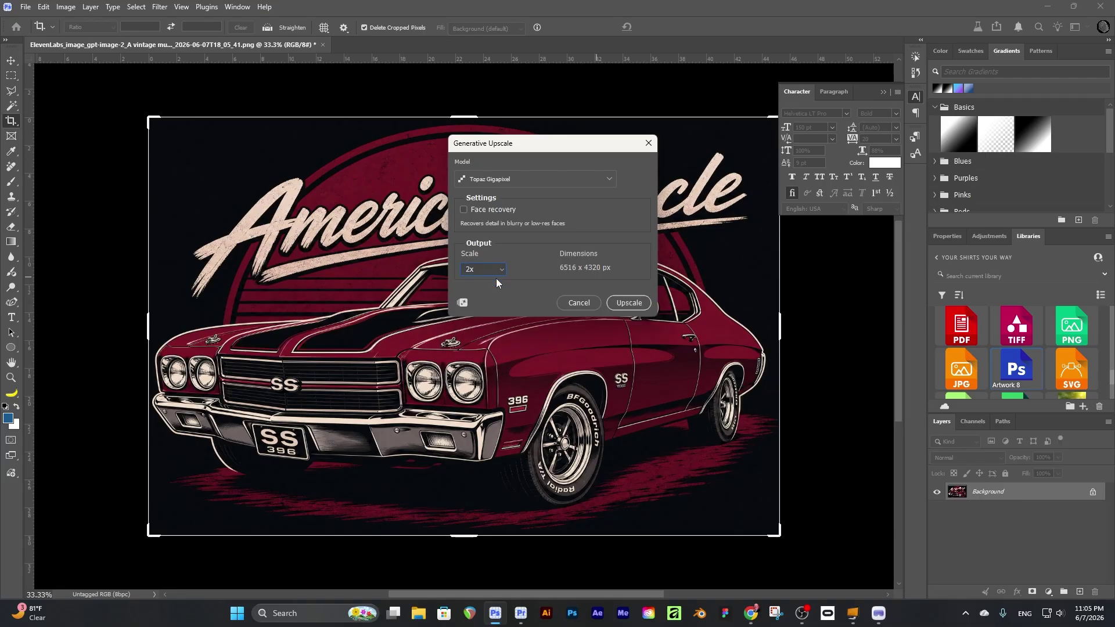
click(629, 303)
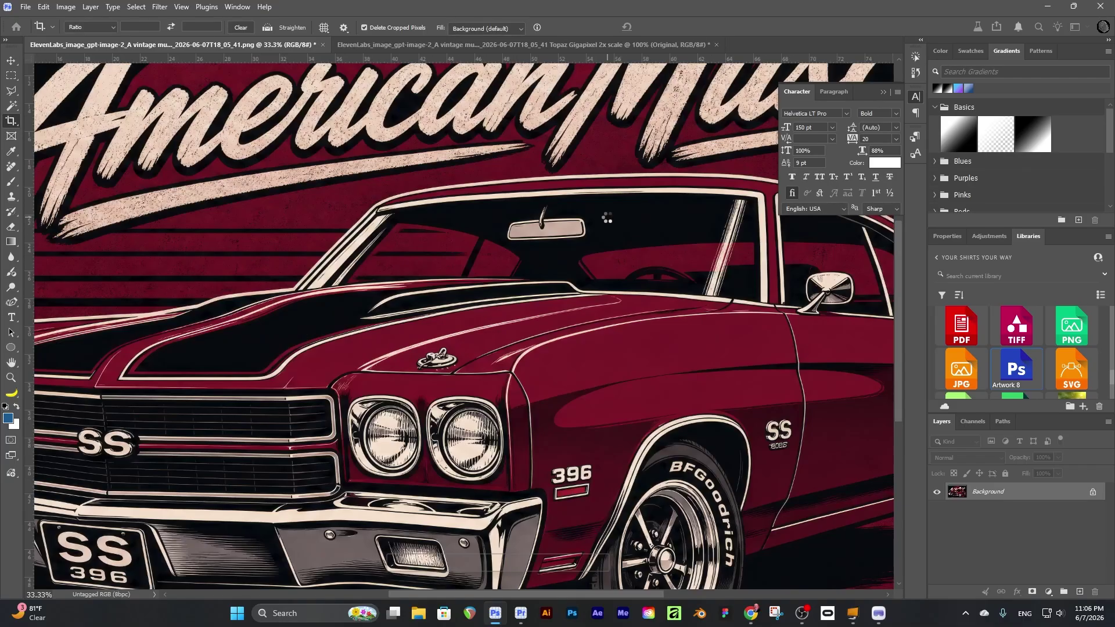
click(16, 381)
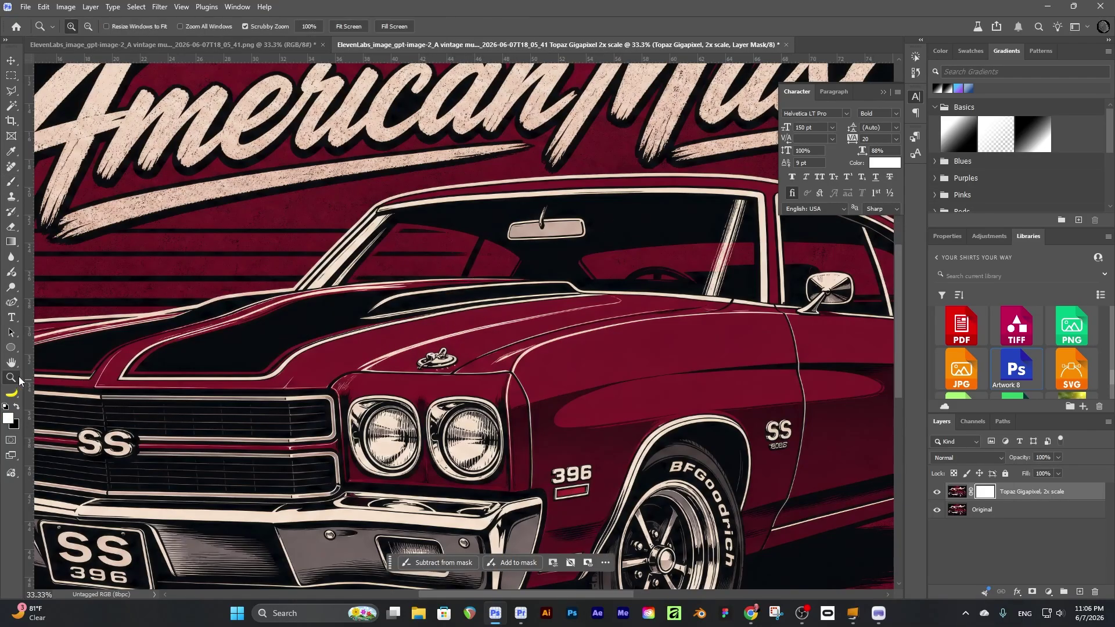
right_click(504, 311)
click(527, 317)
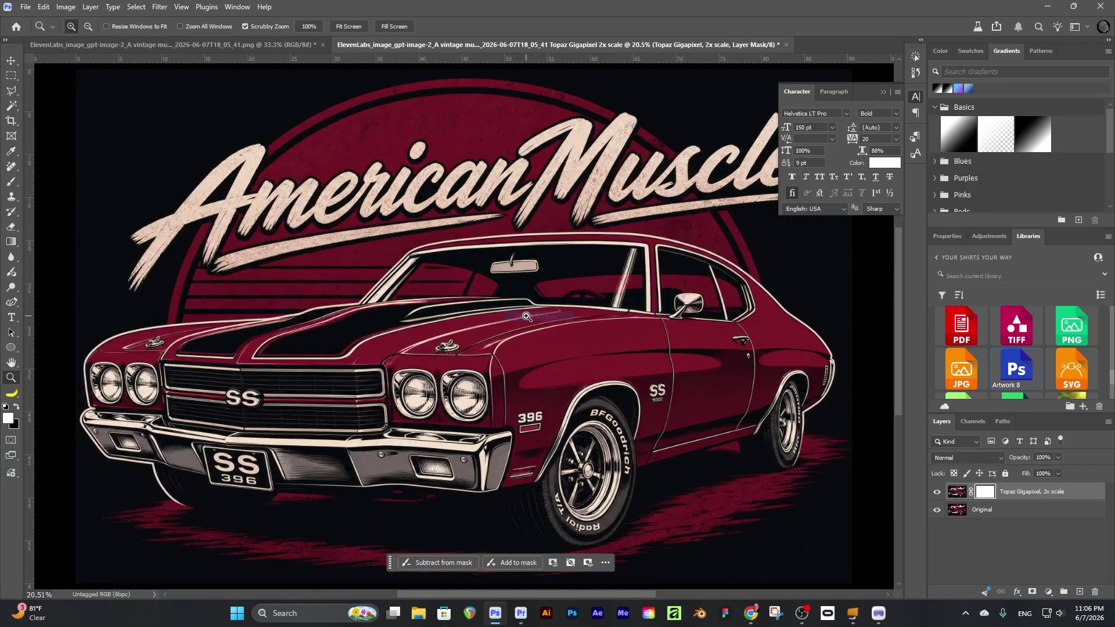
- Set the upscaled image's resolution to 300 pixels/inch with resampling off
click(66, 7)
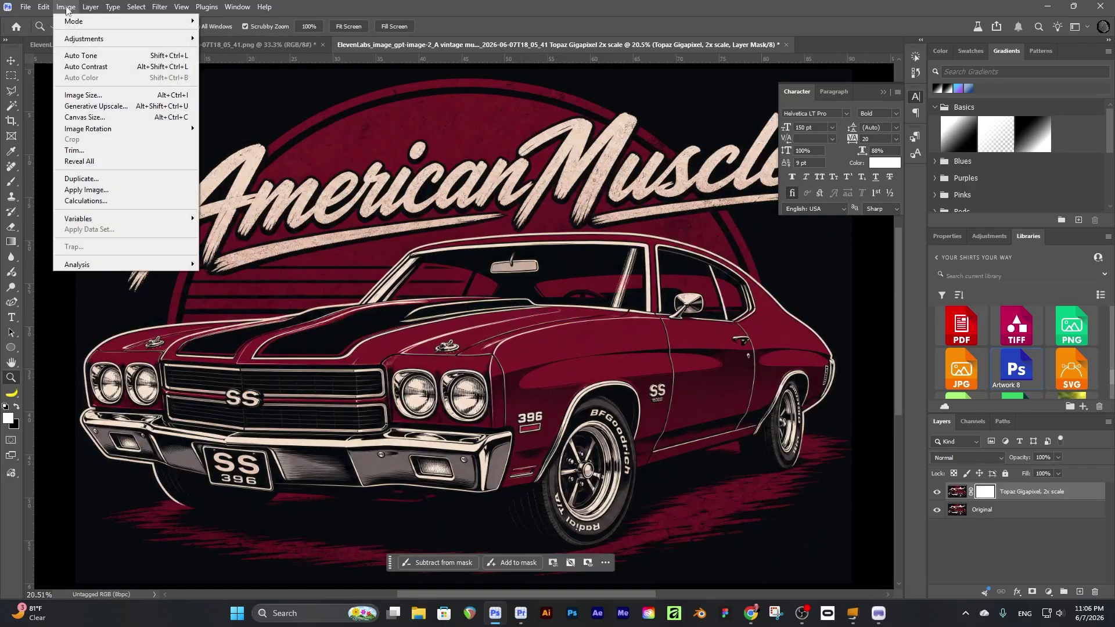
click(81, 95)
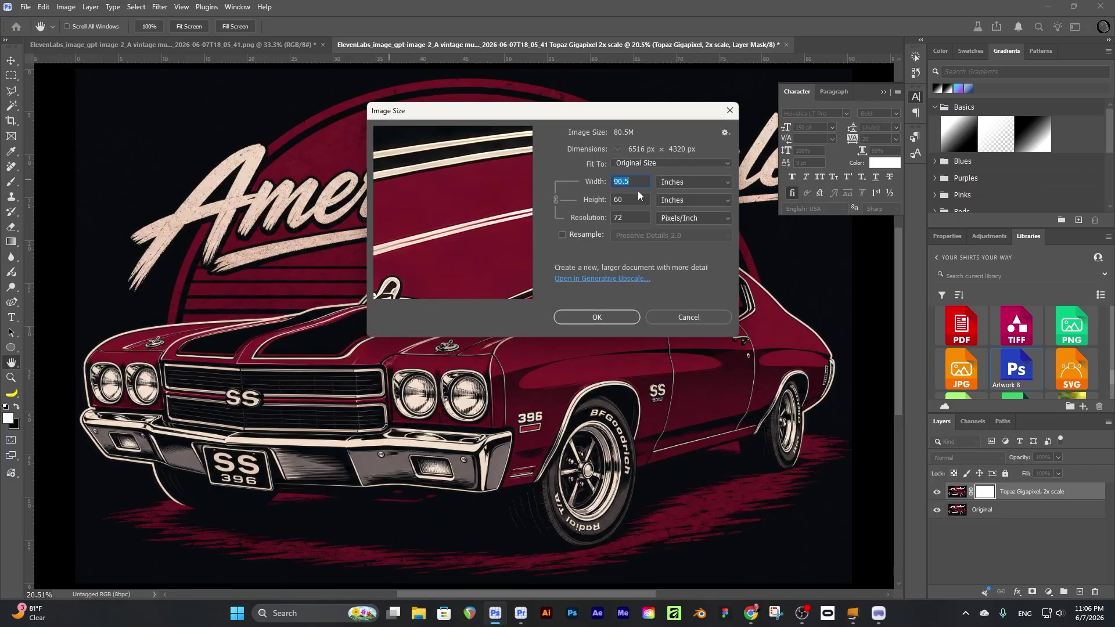
click(562, 235)
click(562, 235)
click(591, 218)
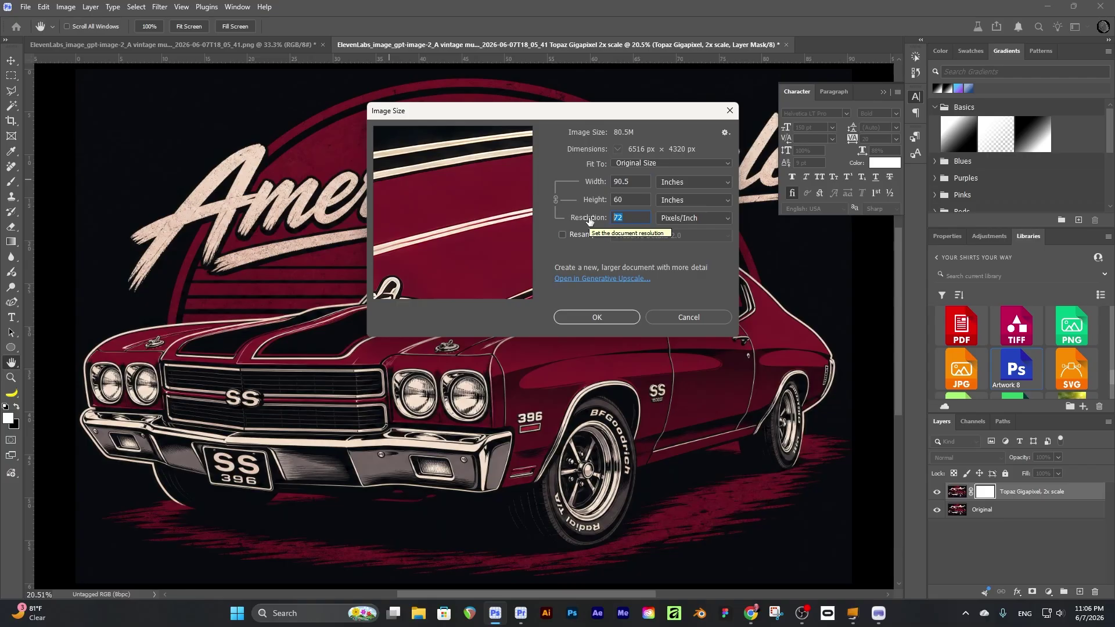
text(300)
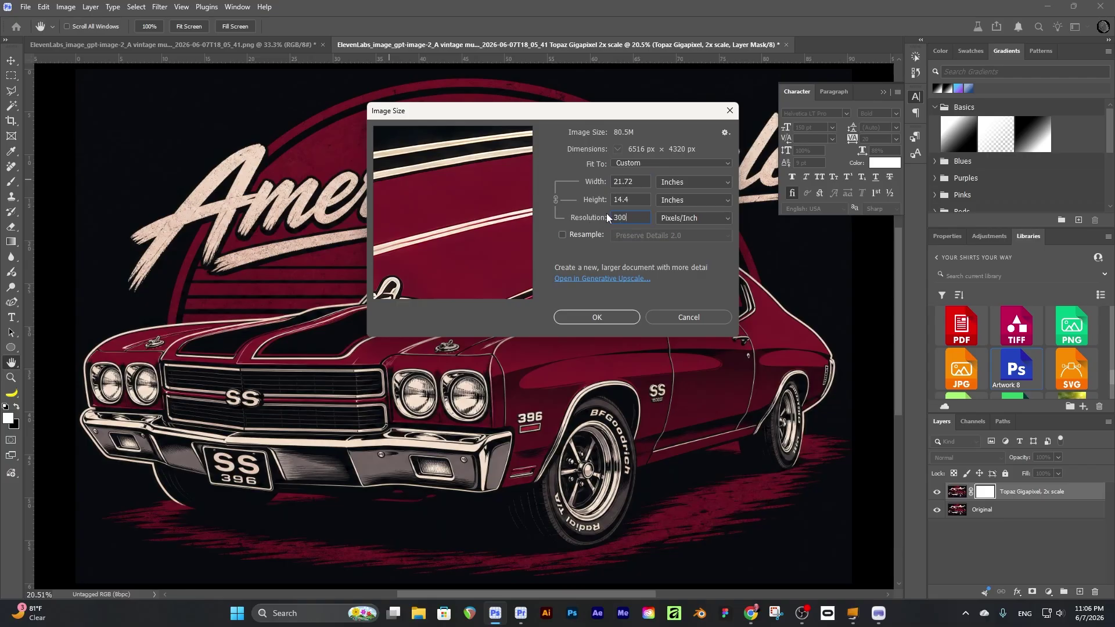
click(597, 317)
key(z)
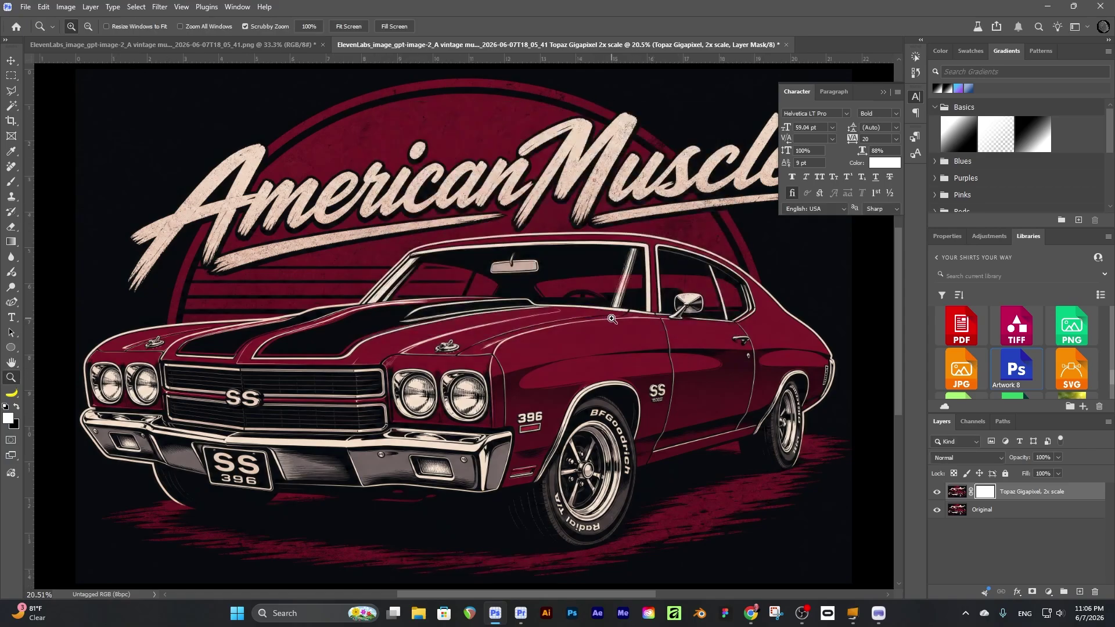
drag(612, 319, 587, 323)
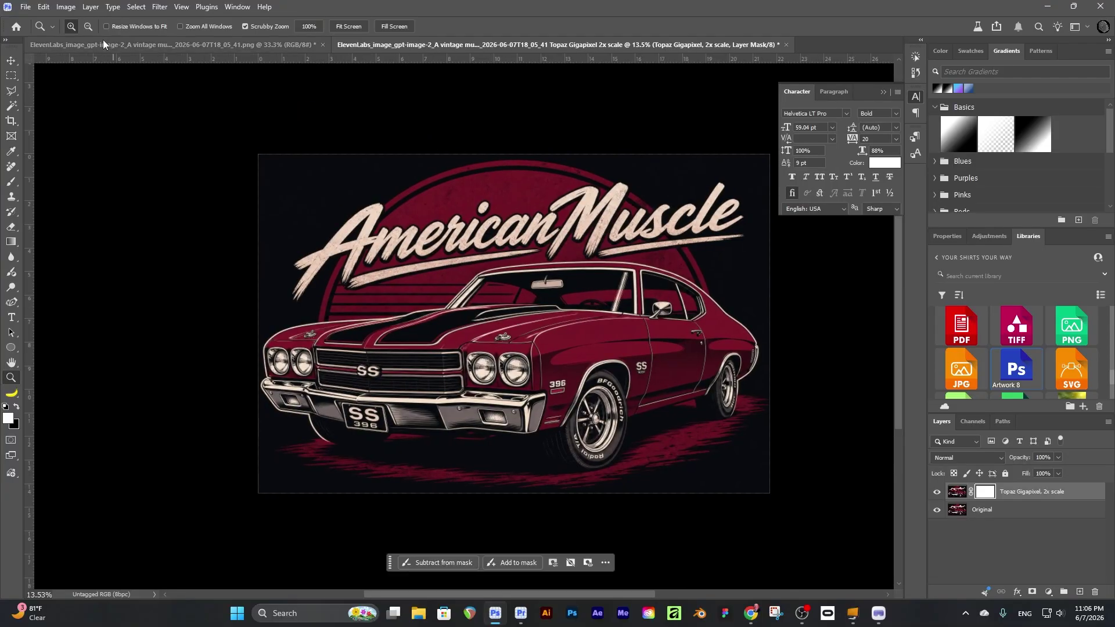
click(90, 6)
mouse_move(66, 7)
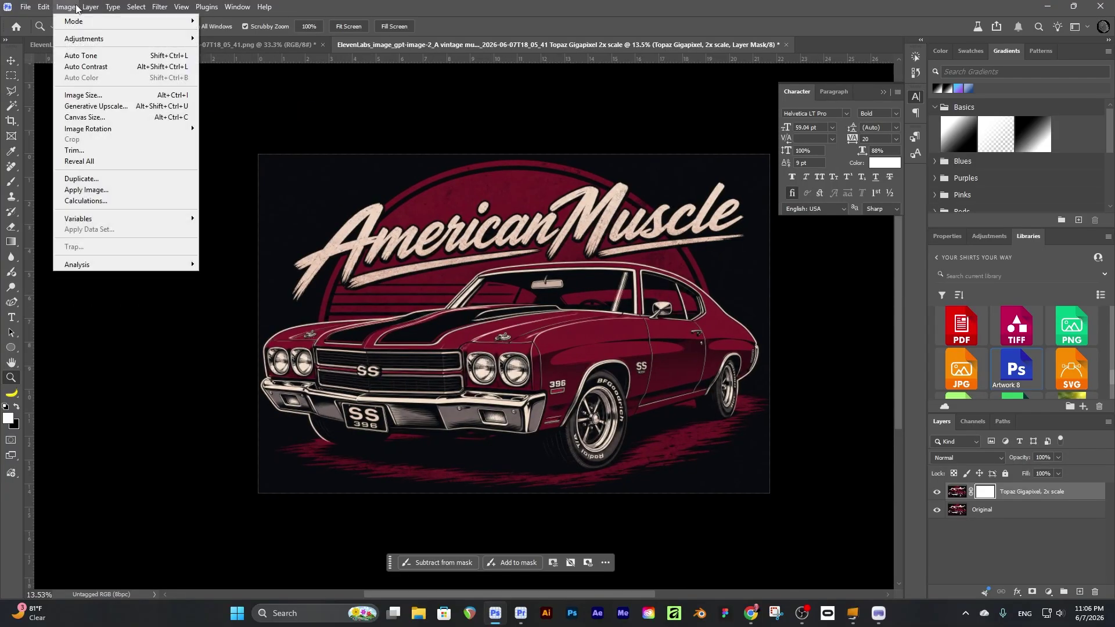
click(85, 96)
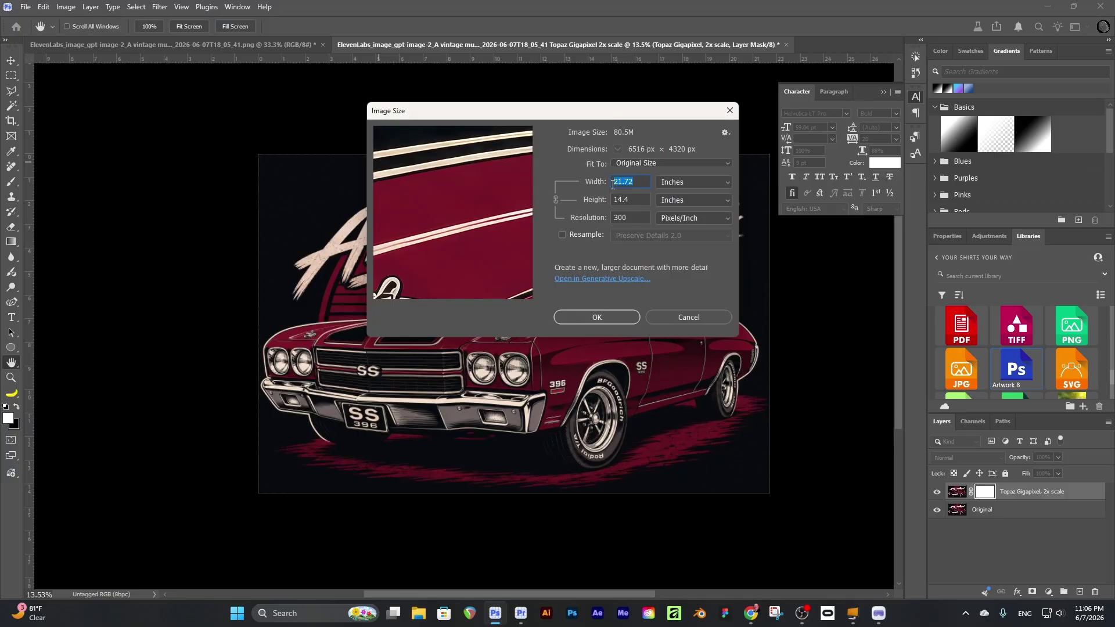
text(10.75)
click(562, 233)
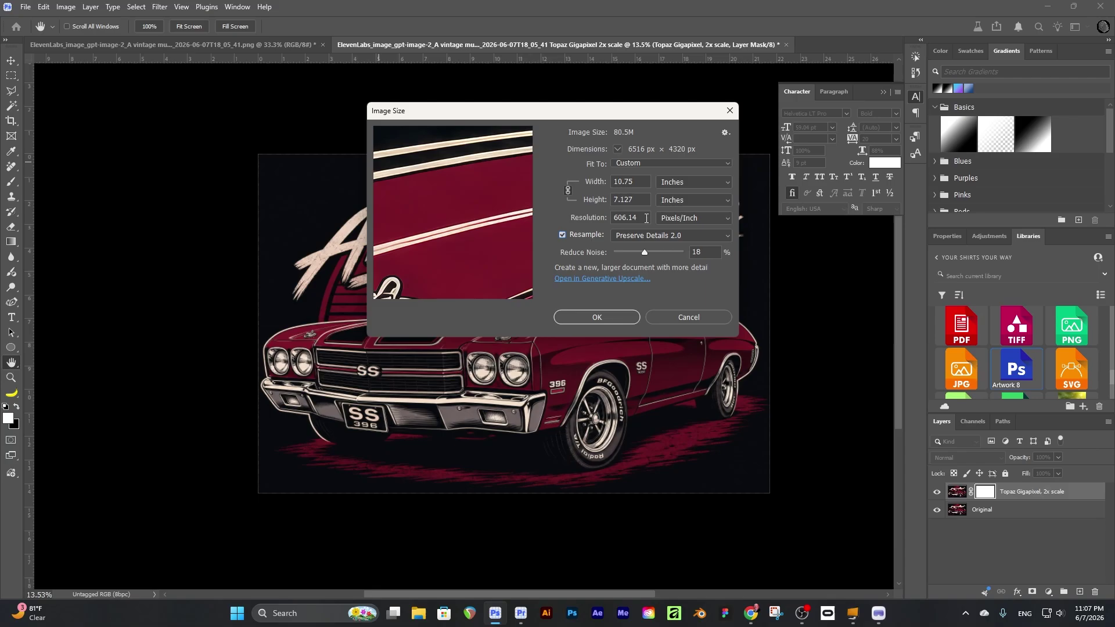
click(689, 318)
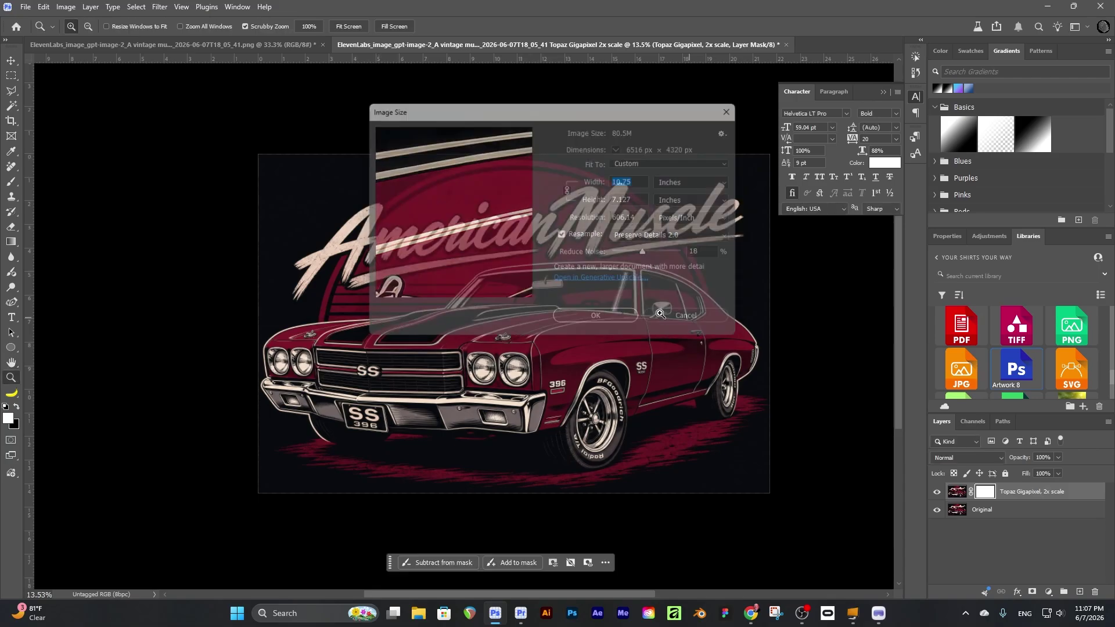
key(z)
- Resize the image to 10.75 inches wide with resampling on, using Preserve Details 2.0
click(28, 8)
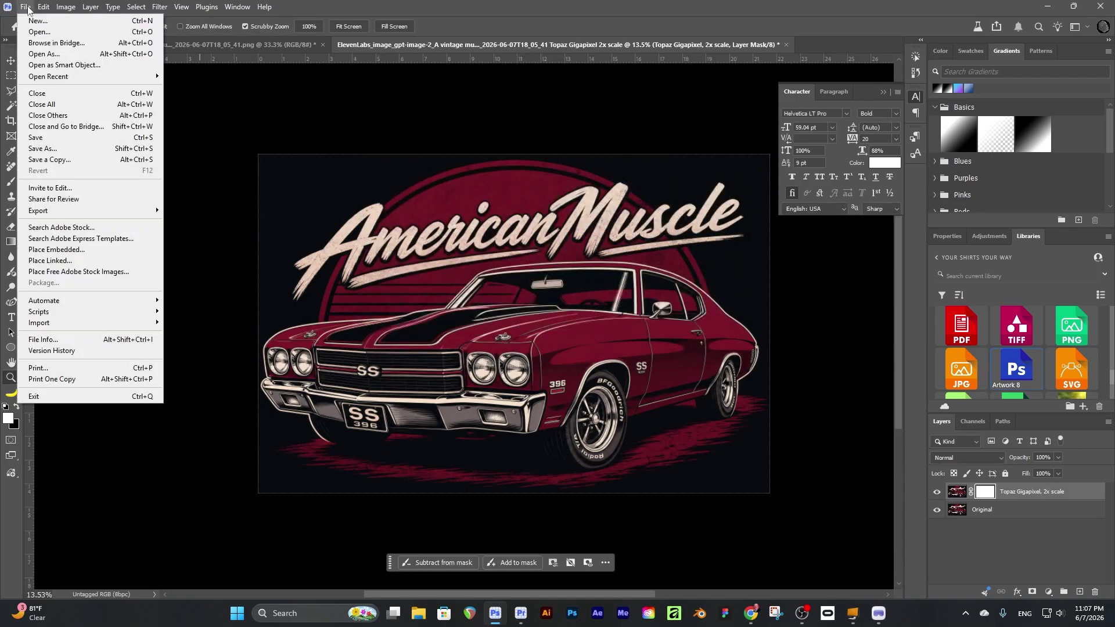
click(92, 14)
click(91, 7)
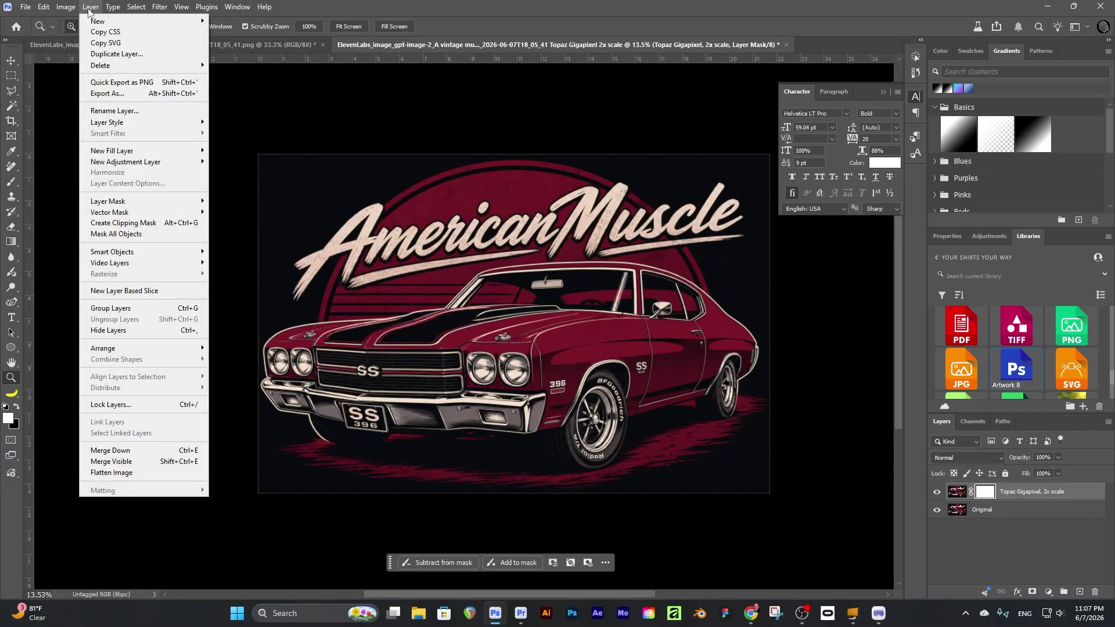
click(89, 95)
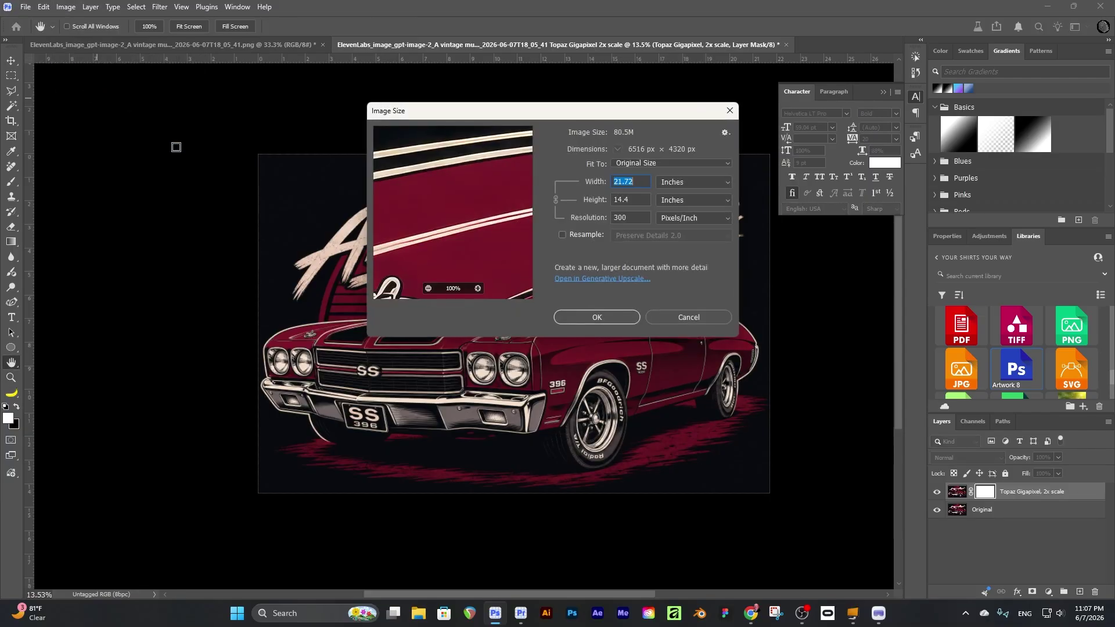
click(562, 235)
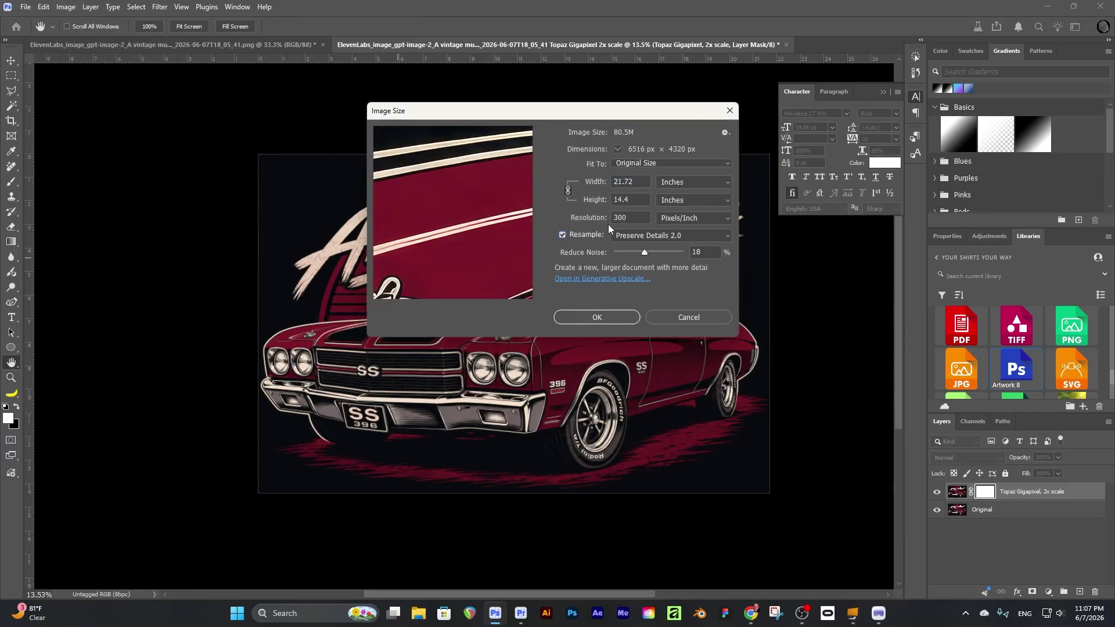
double_click(640, 182)
text(10)
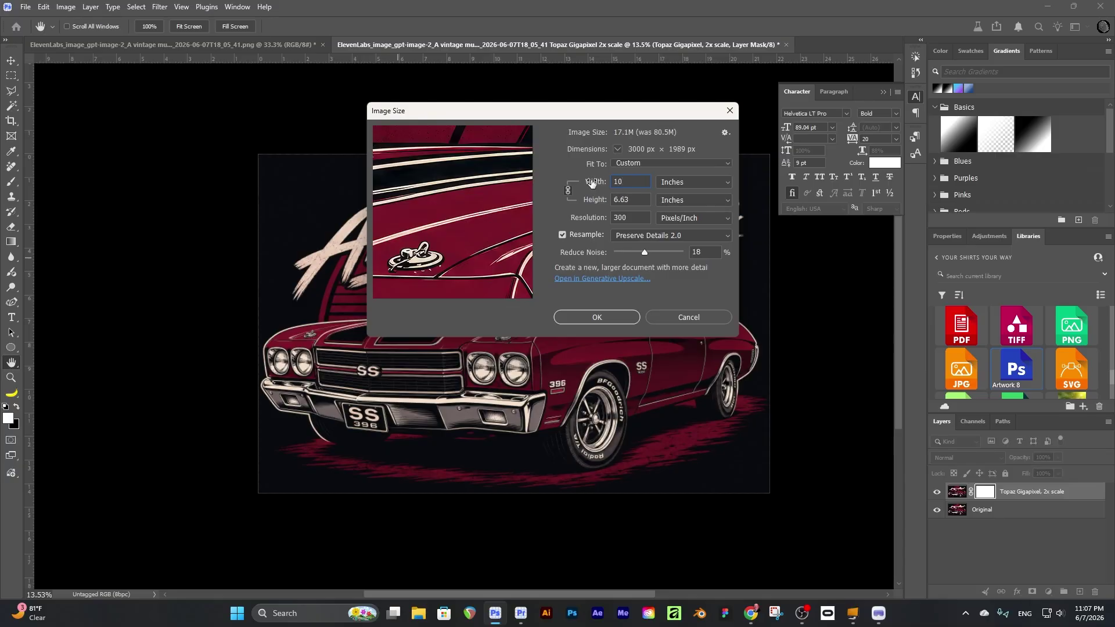
text(.75)
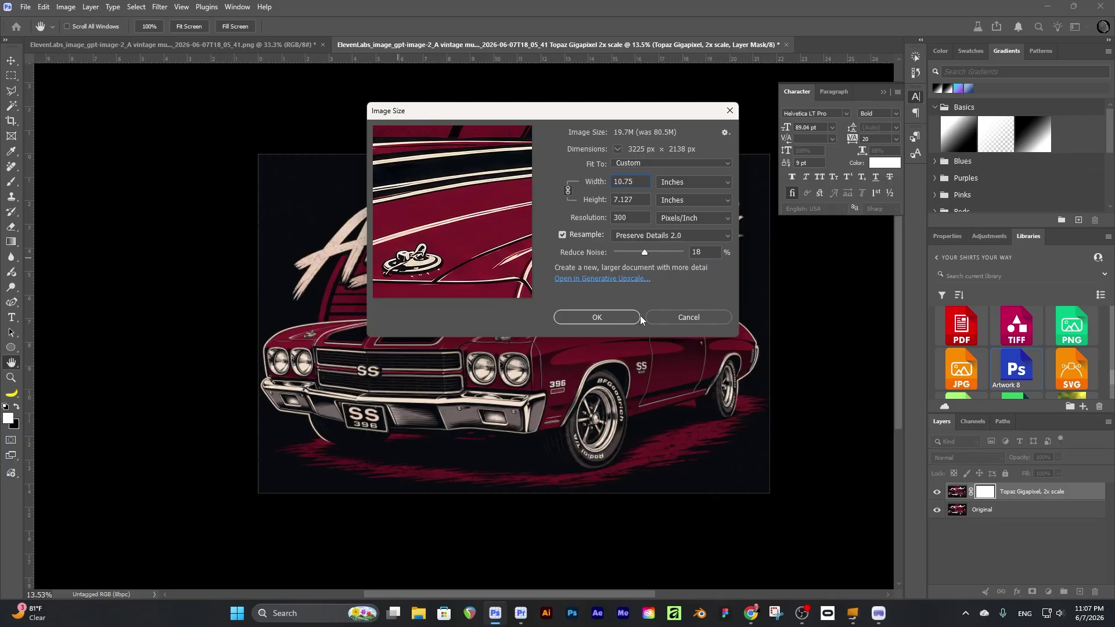
click(600, 314)
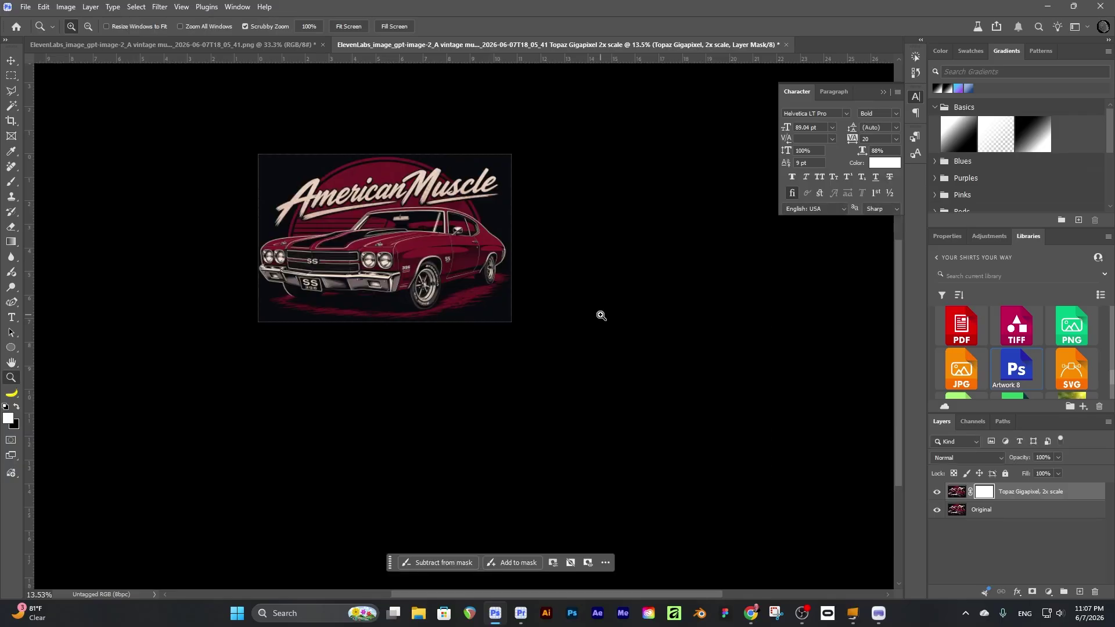
- Examine the resized artwork up close, checking the car's line work, the lettering and the distressed circle texture
right_click(374, 217)
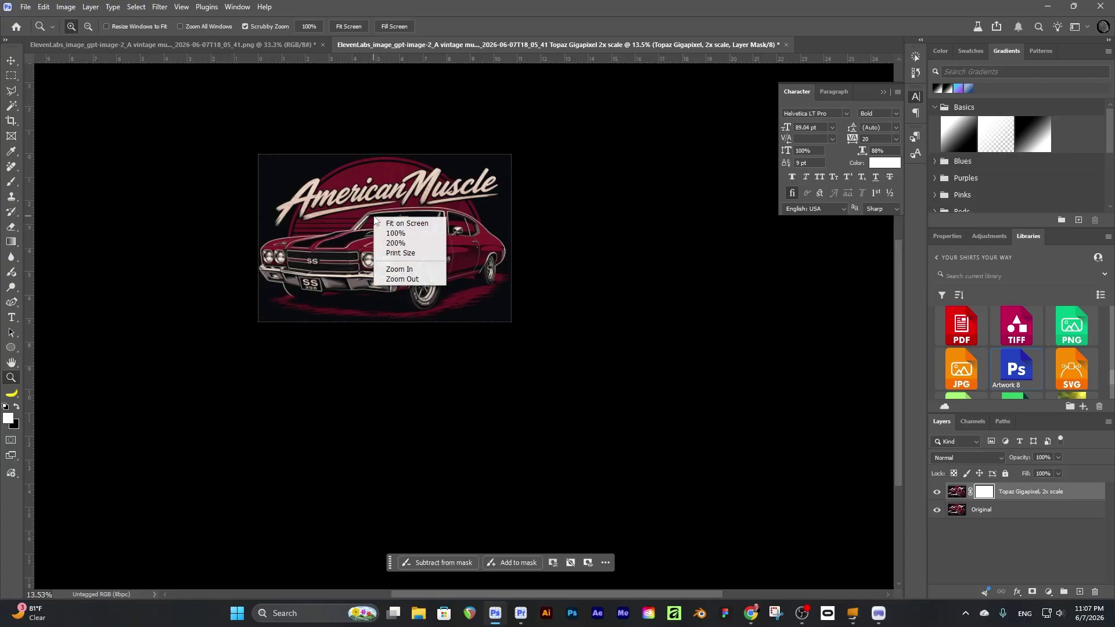
click(399, 226)
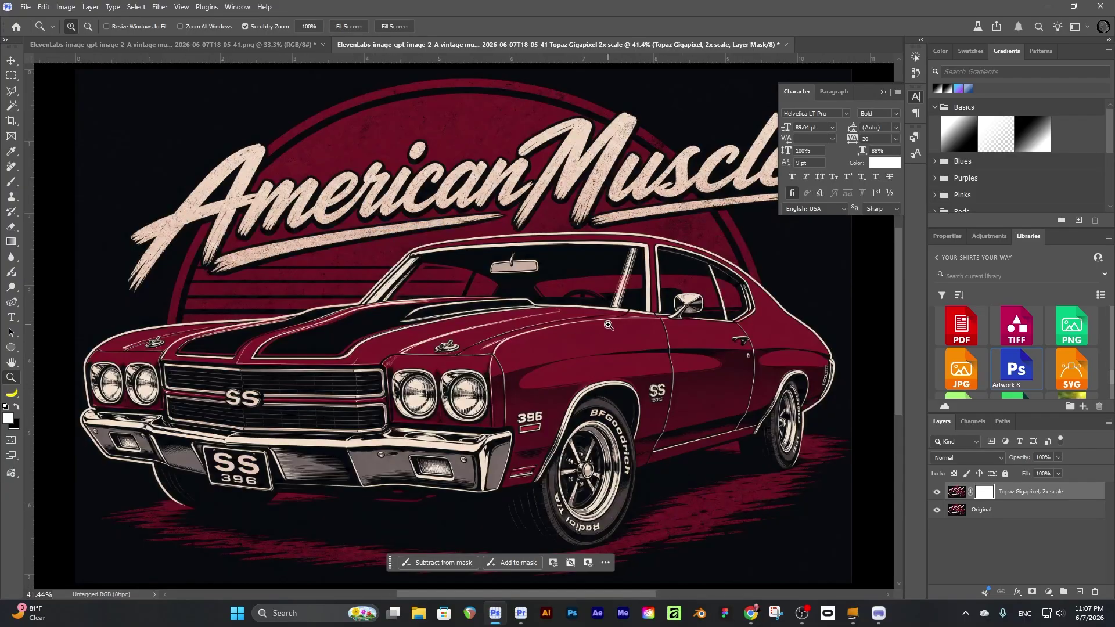
drag(474, 367, 520, 377)
drag(577, 343, 327, 427)
scroll(406, 426, right, 5)
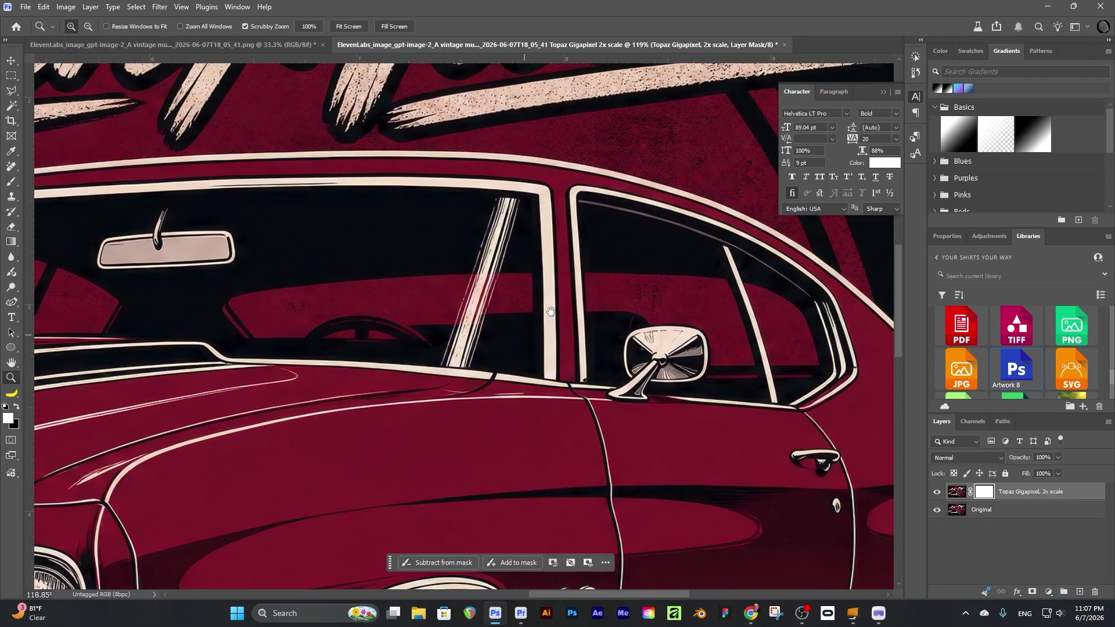
scroll(523, 421, up, 4)
scroll(525, 422, up, 8)
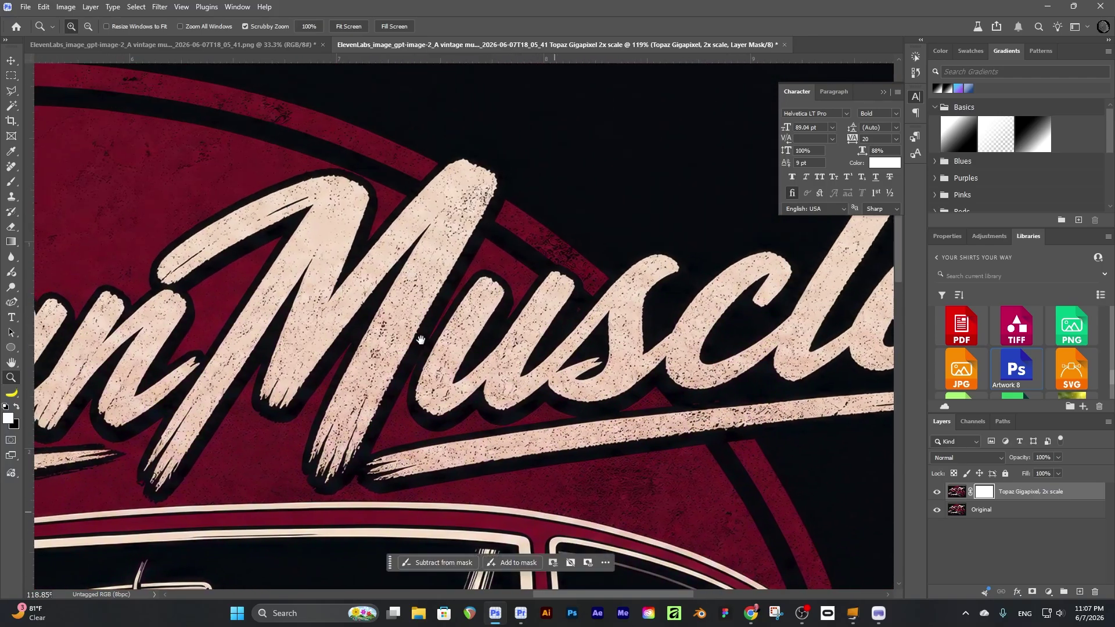
drag(363, 304, 652, 483)
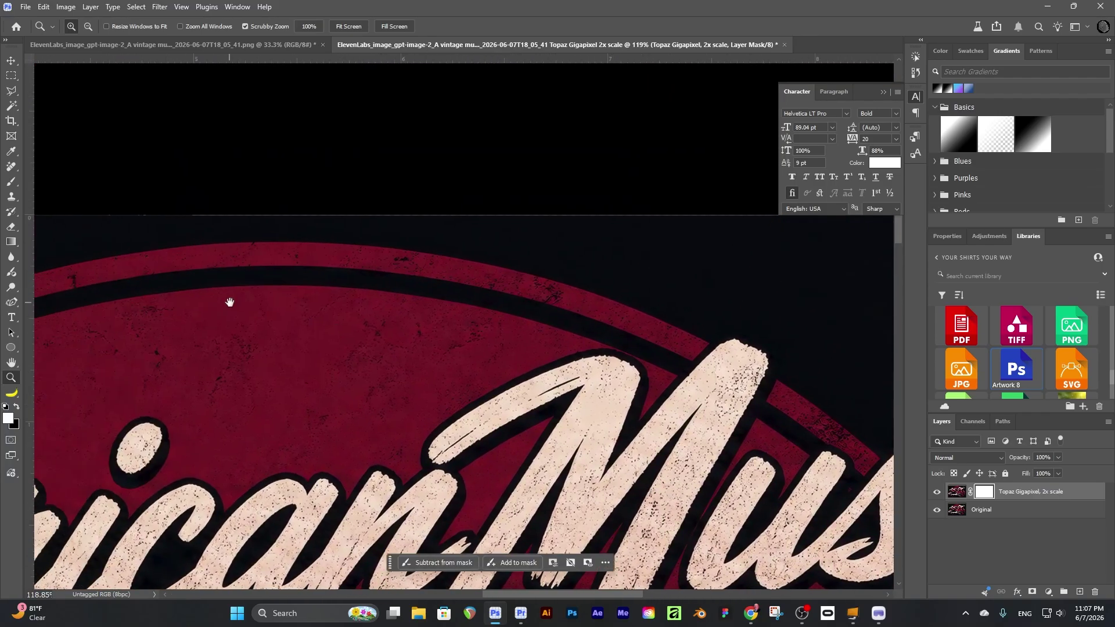
drag(241, 299, 145, 250)
drag(357, 162, 262, 273)
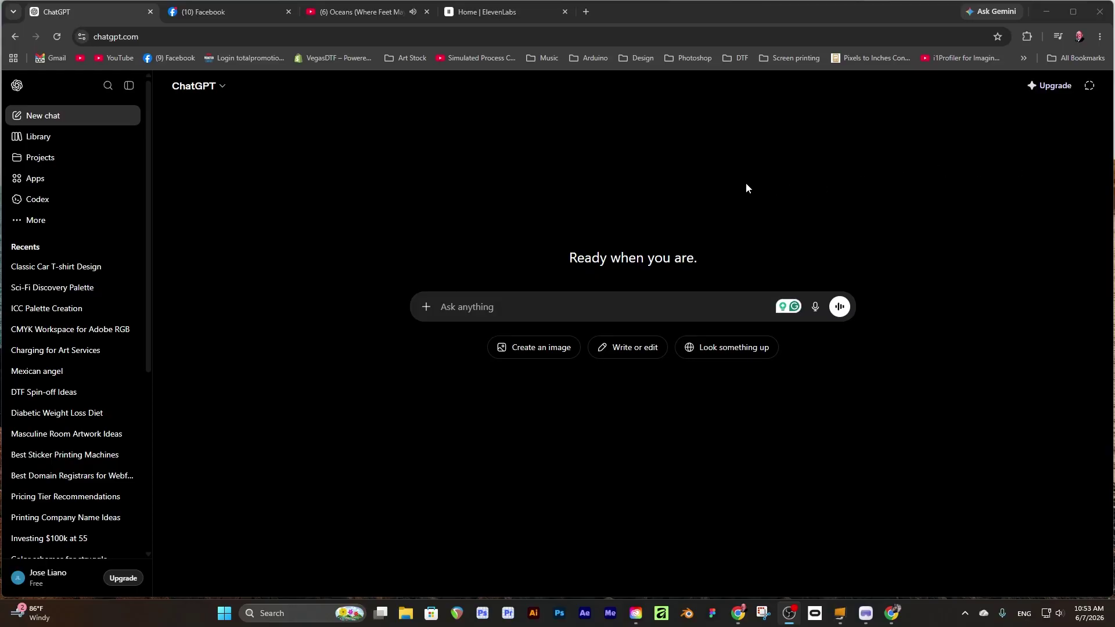
- Write the prompt "create a classic car design for a tshirt" in a new ChatGPT chat
click(455, 304)
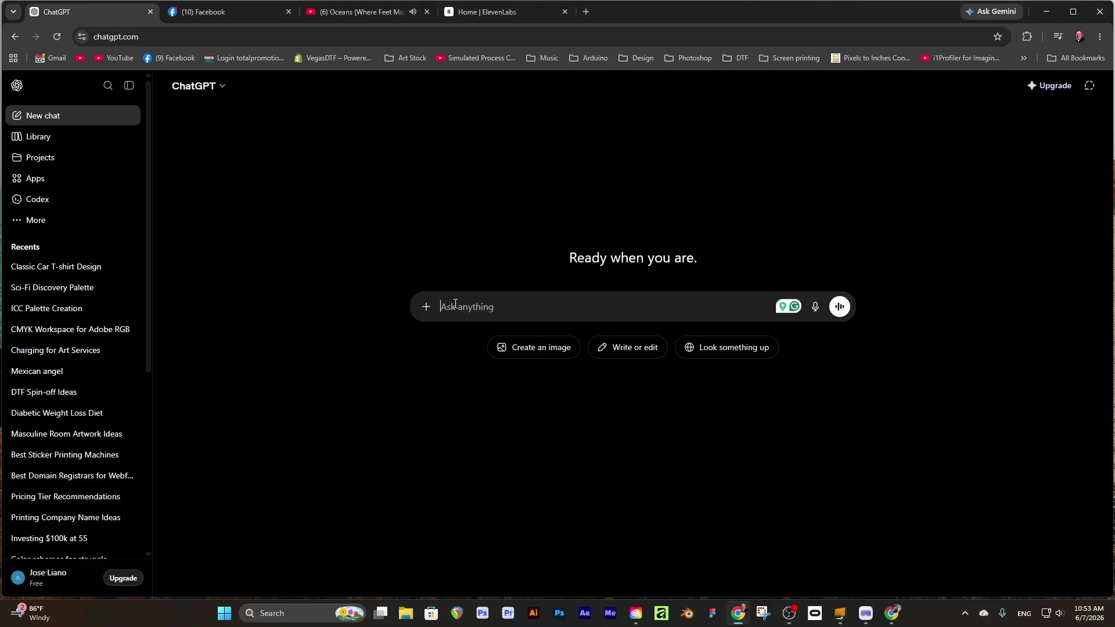
text(cre)
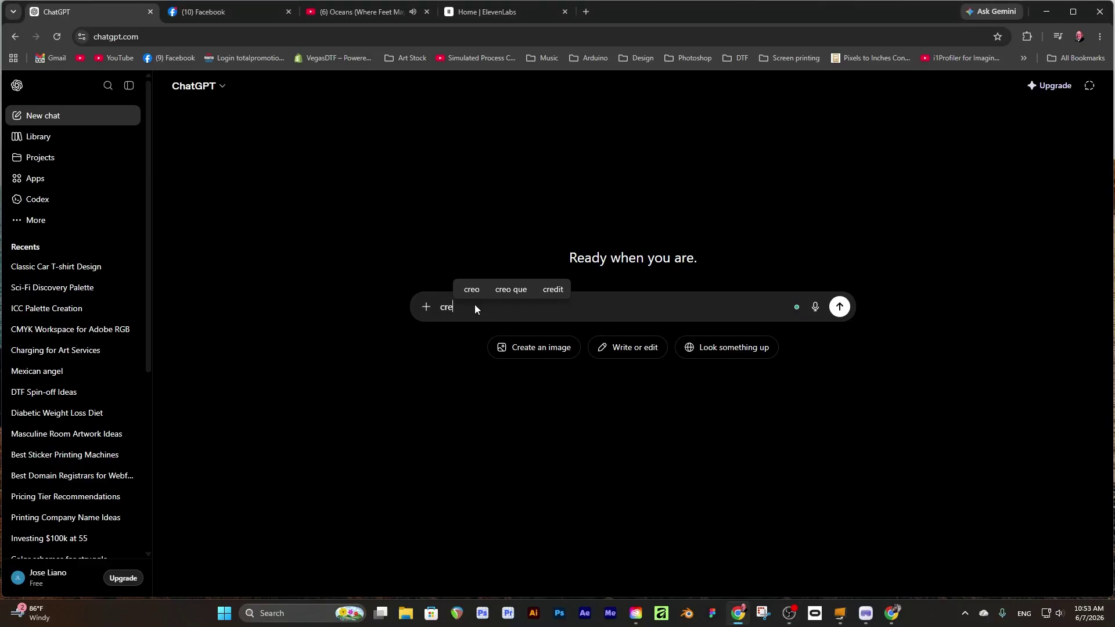
text(ate a )
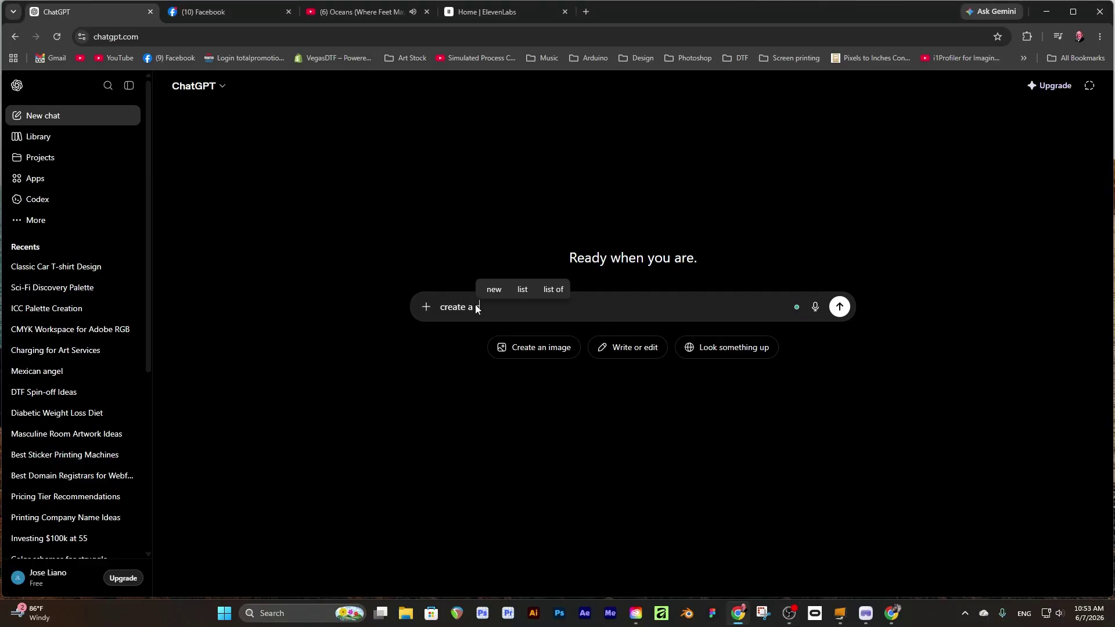
text(classic car)
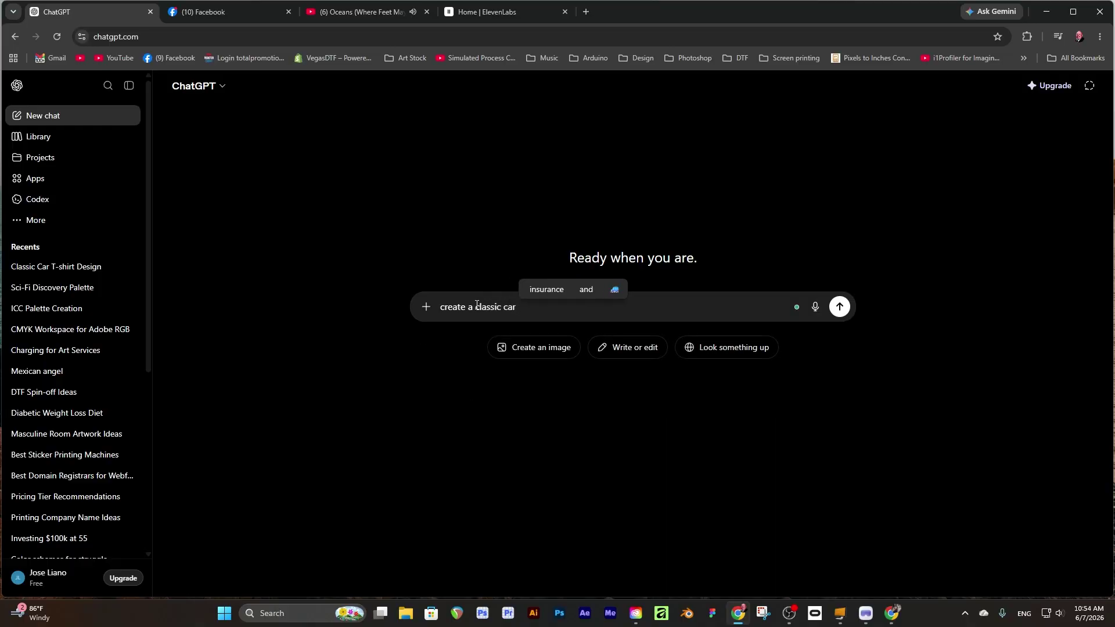
text( de)
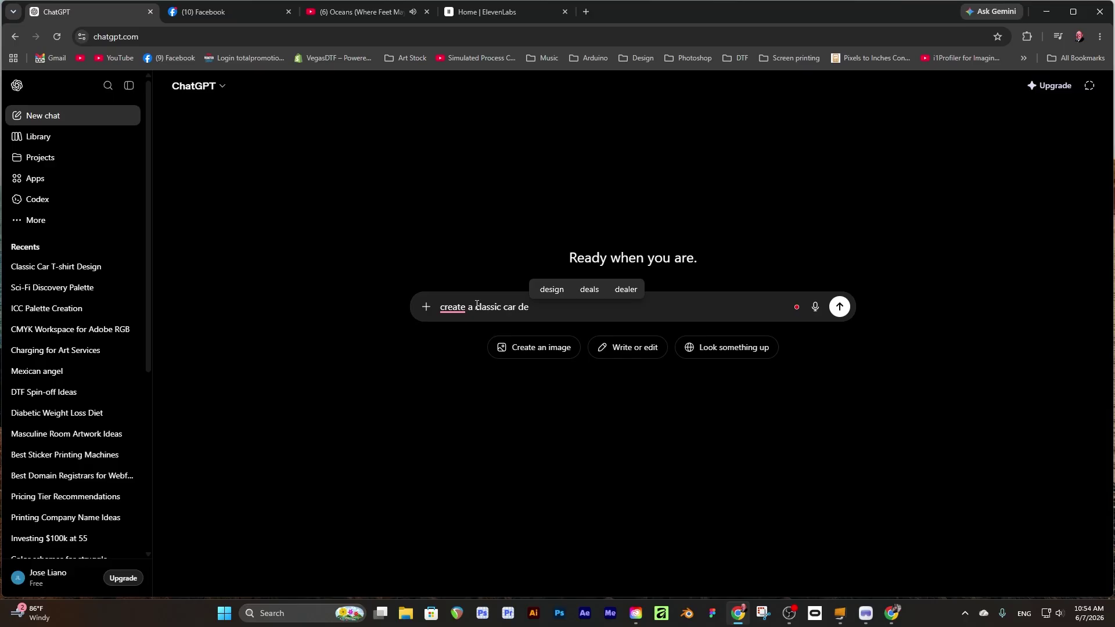
text(sign)
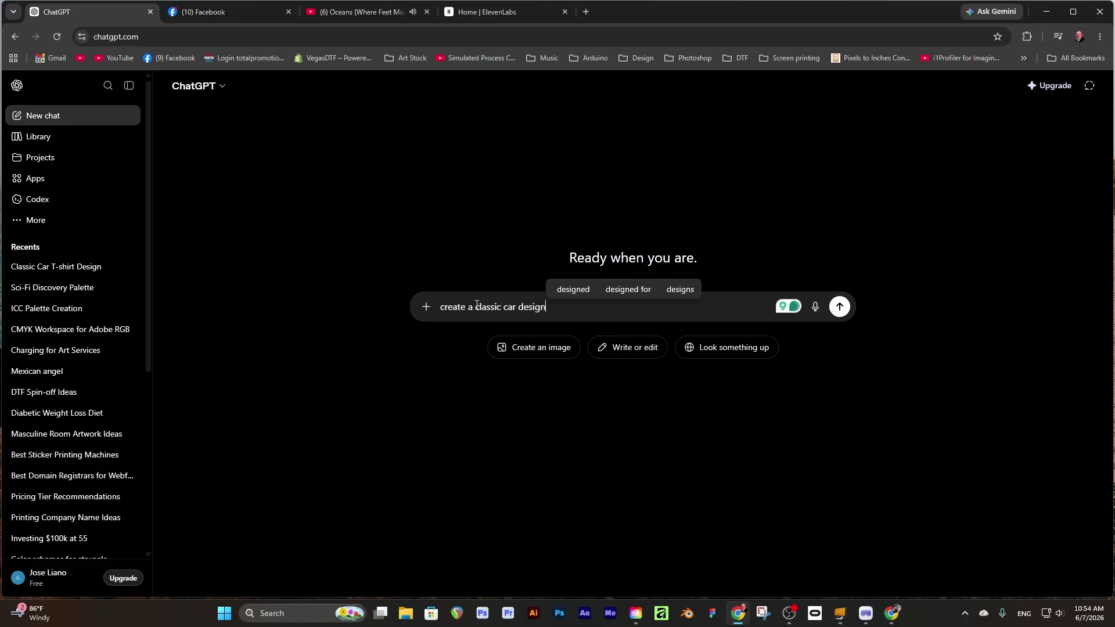
text( for a t)
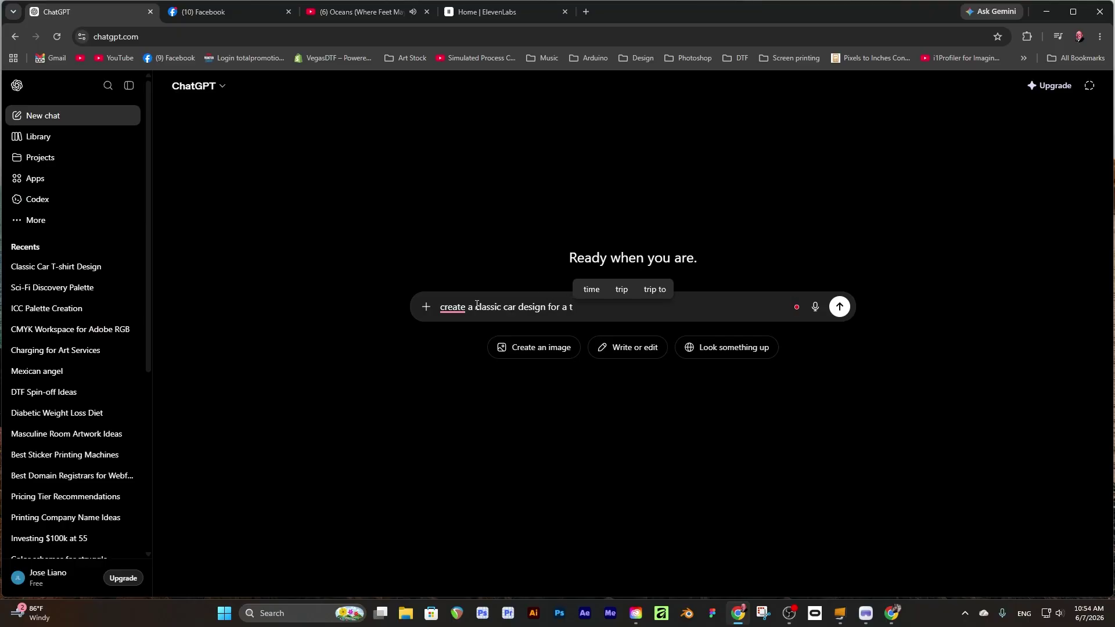
text(shirt)
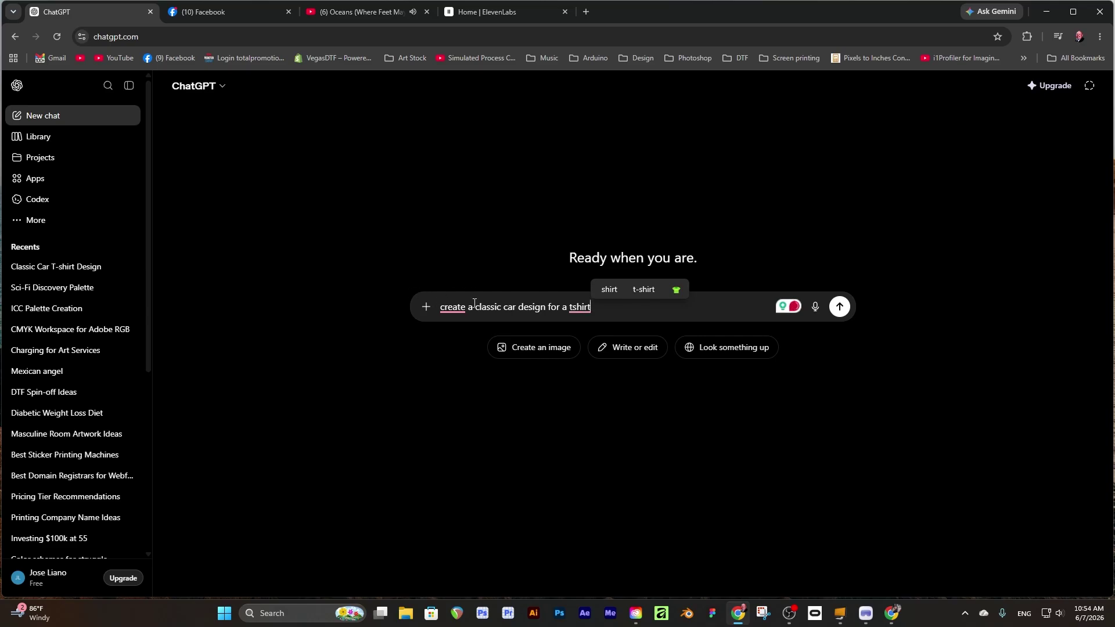
mouse_move(455, 308)
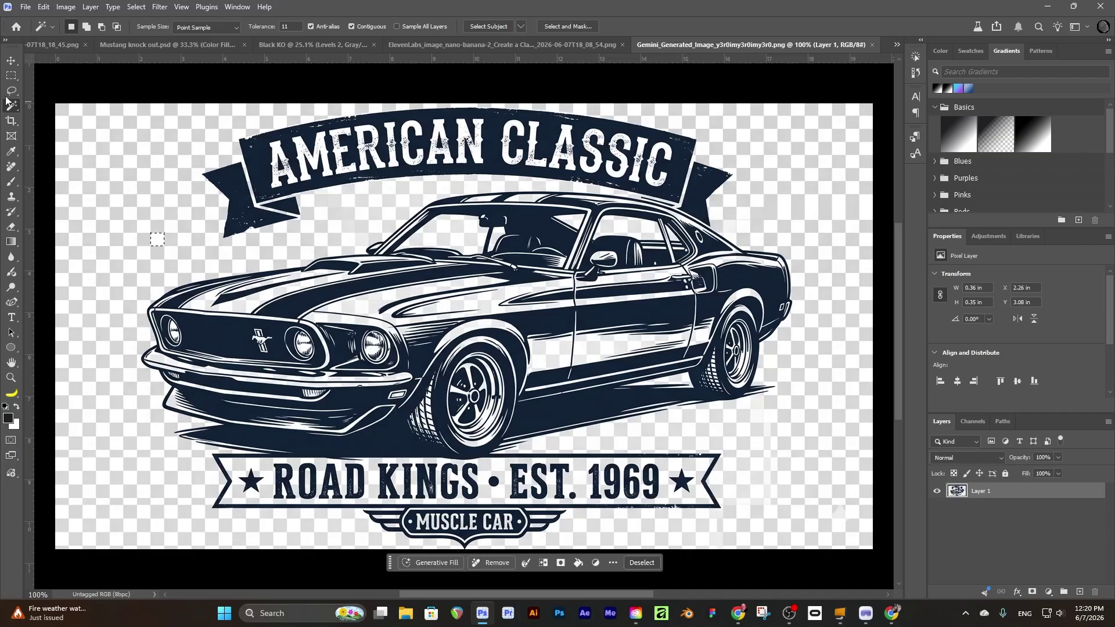
- Delete the leftover checkerboard in the upper-left corner of the American Classic artwork using a rectangular marquee selection
click(11, 76)
drag(30, 87, 183, 264)
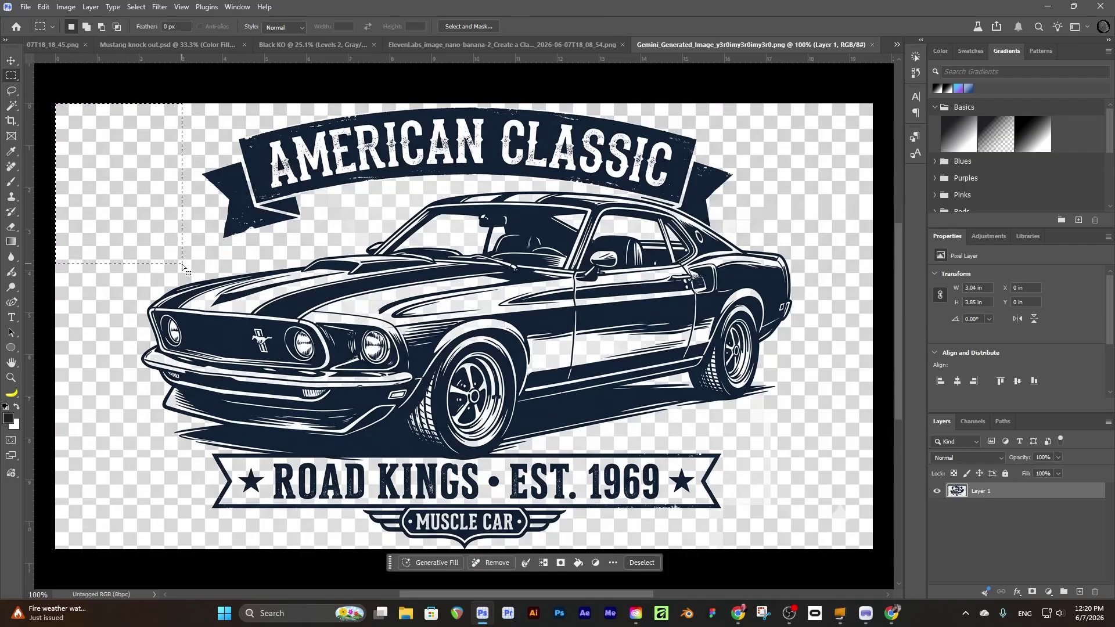
key(Delete)
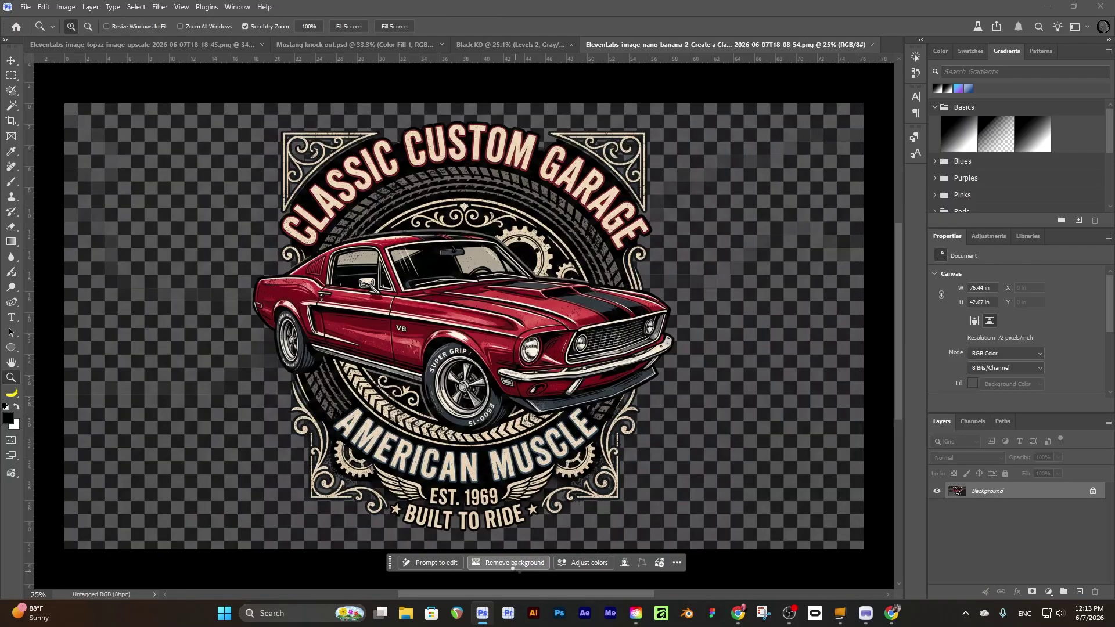
- Remove the backgrounds of the Classic Custom Garage and American Muscle artworks and inspect the American Muscle cut-out's bumper and lettering edges
click(513, 567)
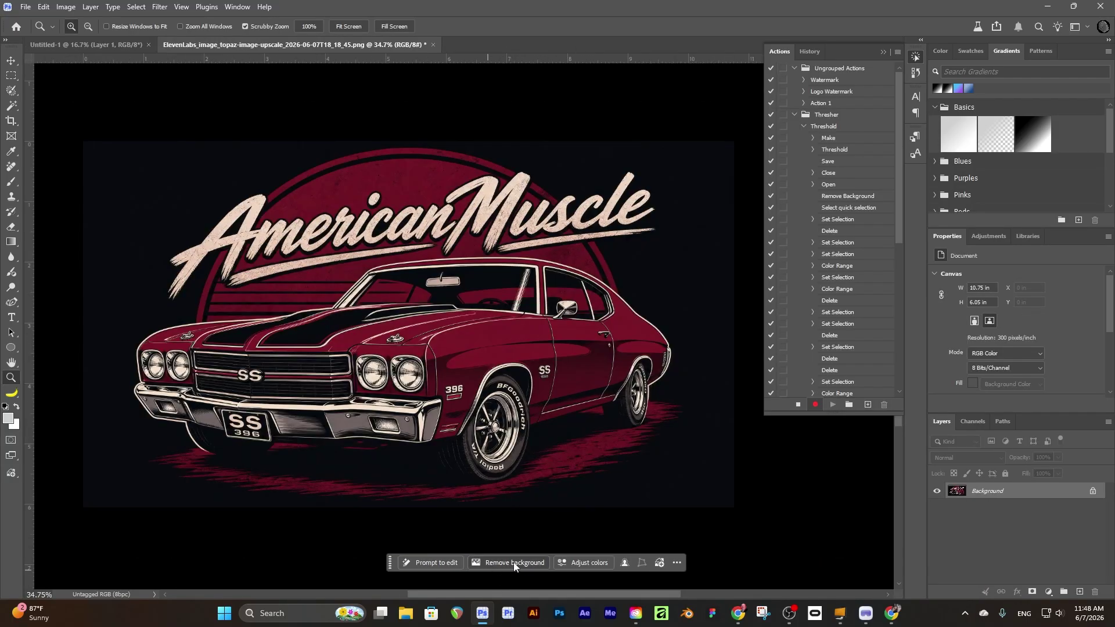
click(514, 563)
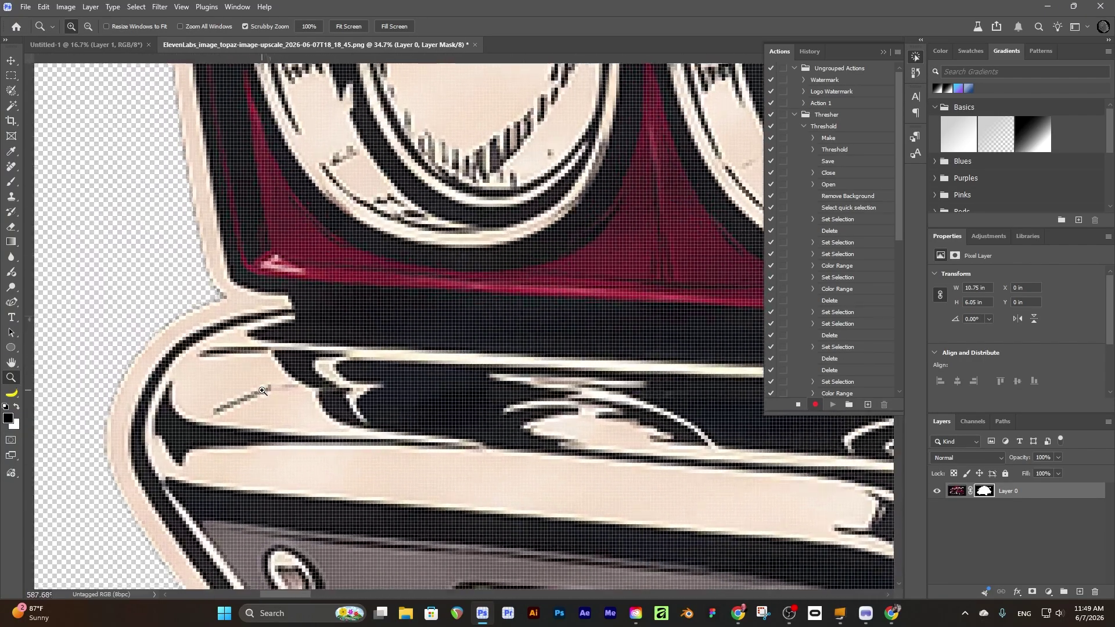
drag(263, 391, 150, 396)
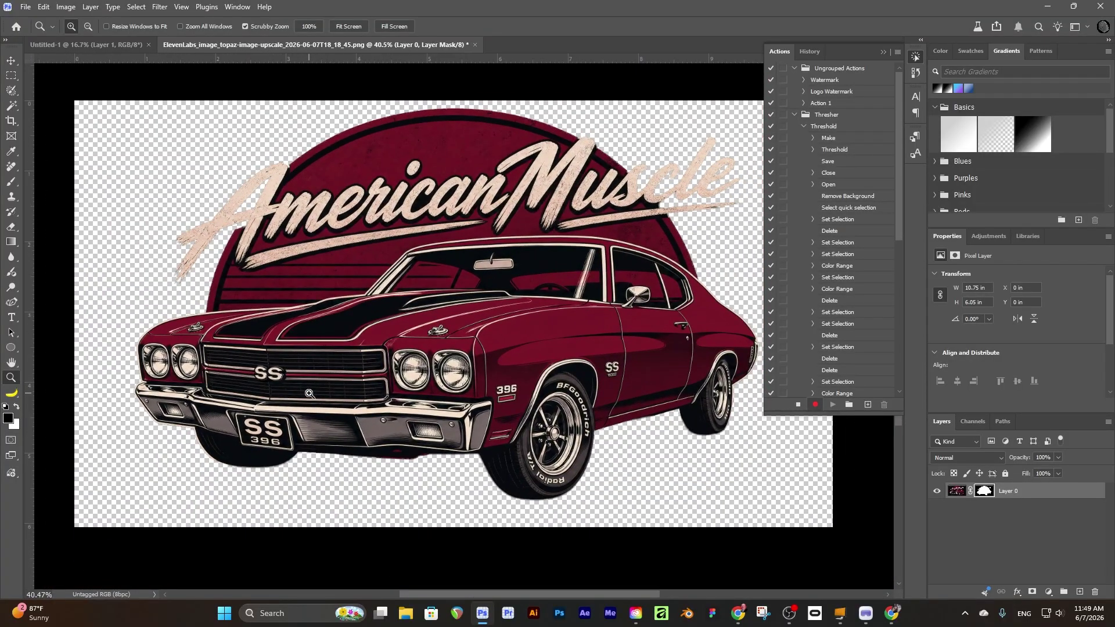
drag(306, 394, 327, 393)
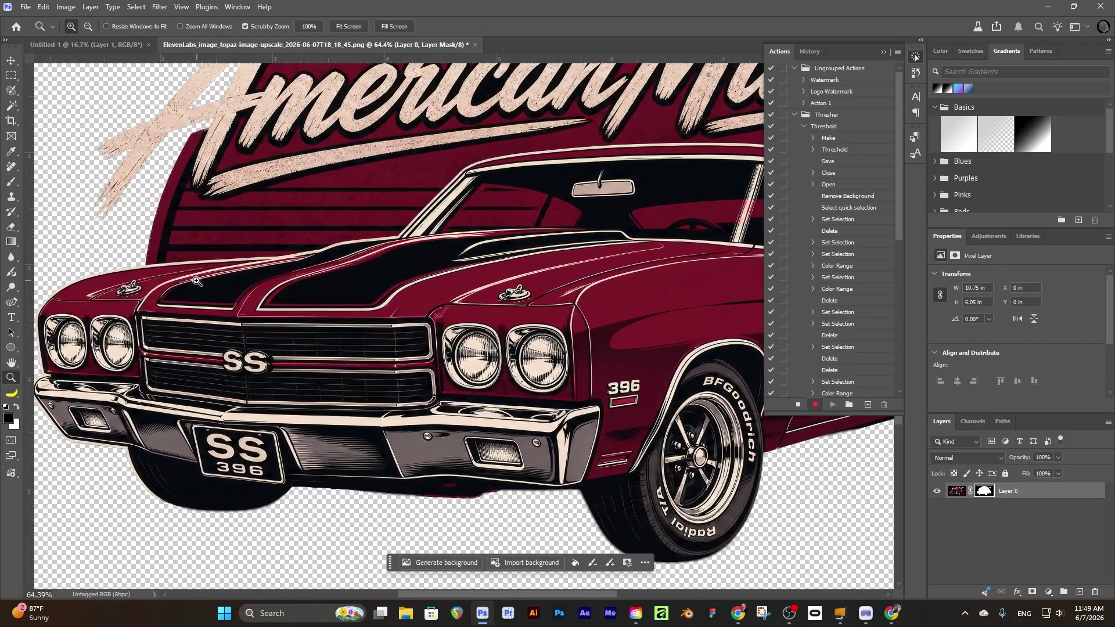
mouse_move(137, 131)
mouse_down()
mouse_move(265, 188)
mouse_move(291, 286)
mouse_move(320, 319)
mouse_move(346, 317)
mouse_up()
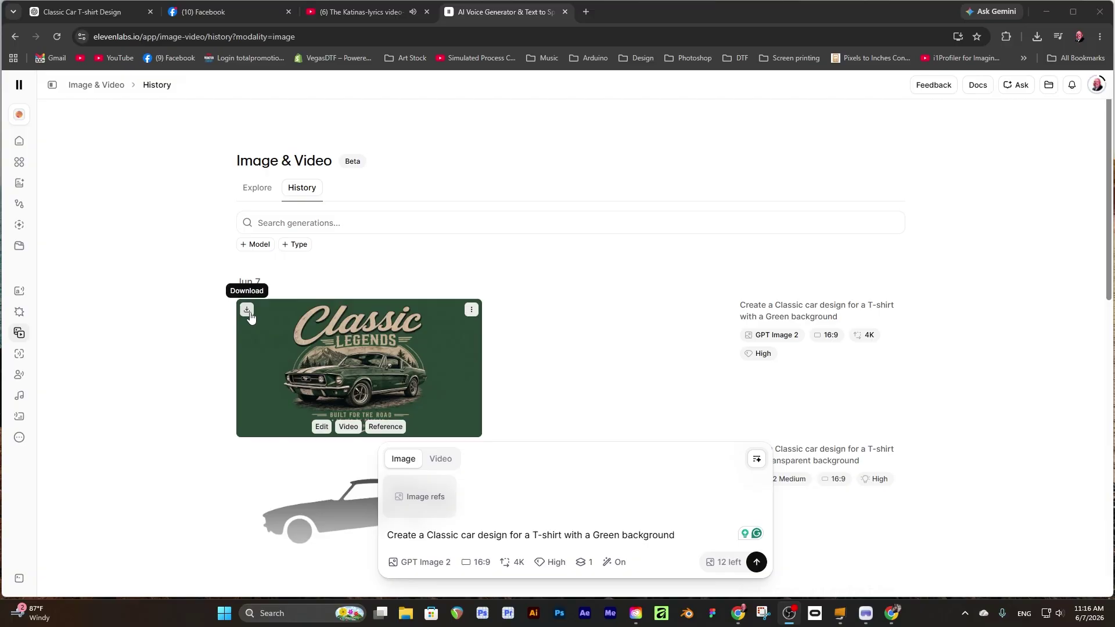
- Download the green-background Classic Legends design from ElevenLabs and apply Remove Background to it in Photoshop
click(248, 311)
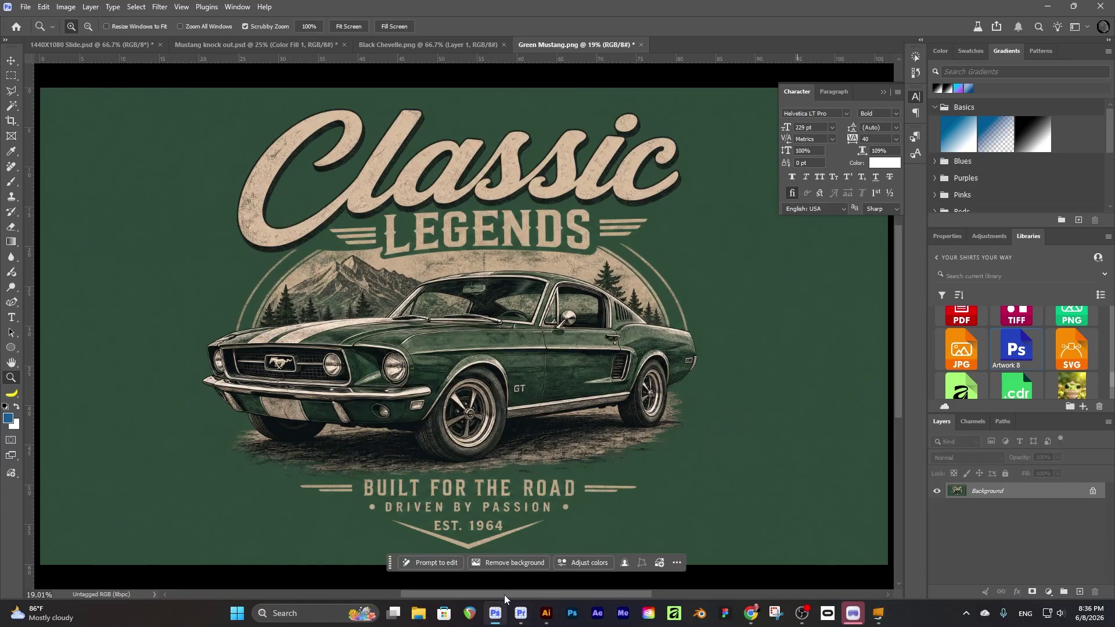
click(510, 566)
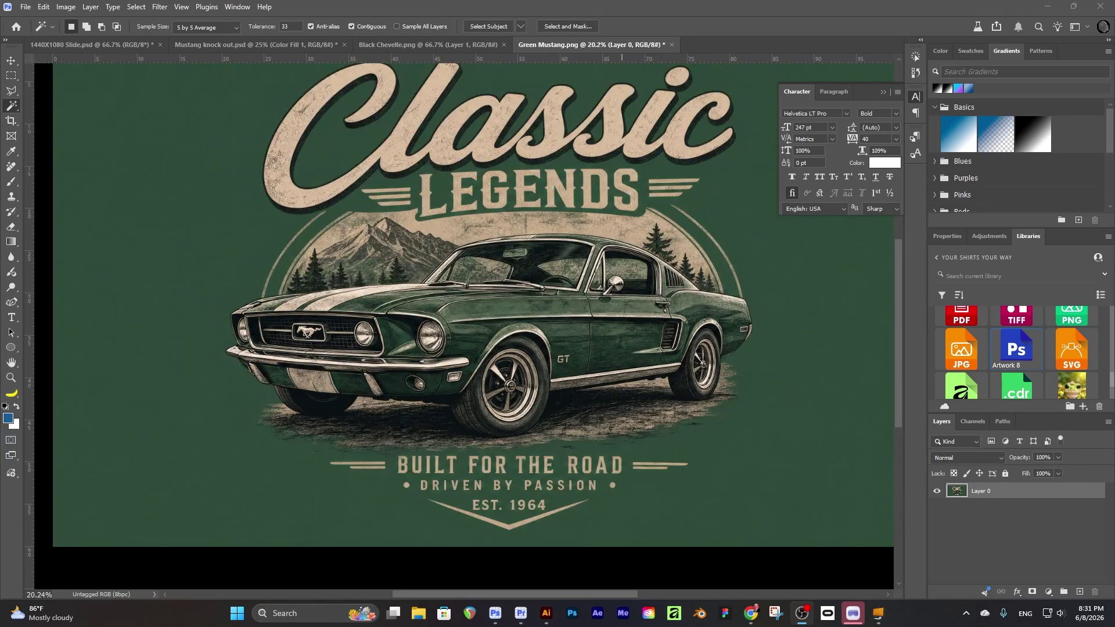
- Crop the Green Mustang image on all four sides, close around the Classic Legends design
click(11, 121)
drag(54, 307, 138, 327)
drag(873, 297, 791, 306)
drag(516, 549, 514, 535)
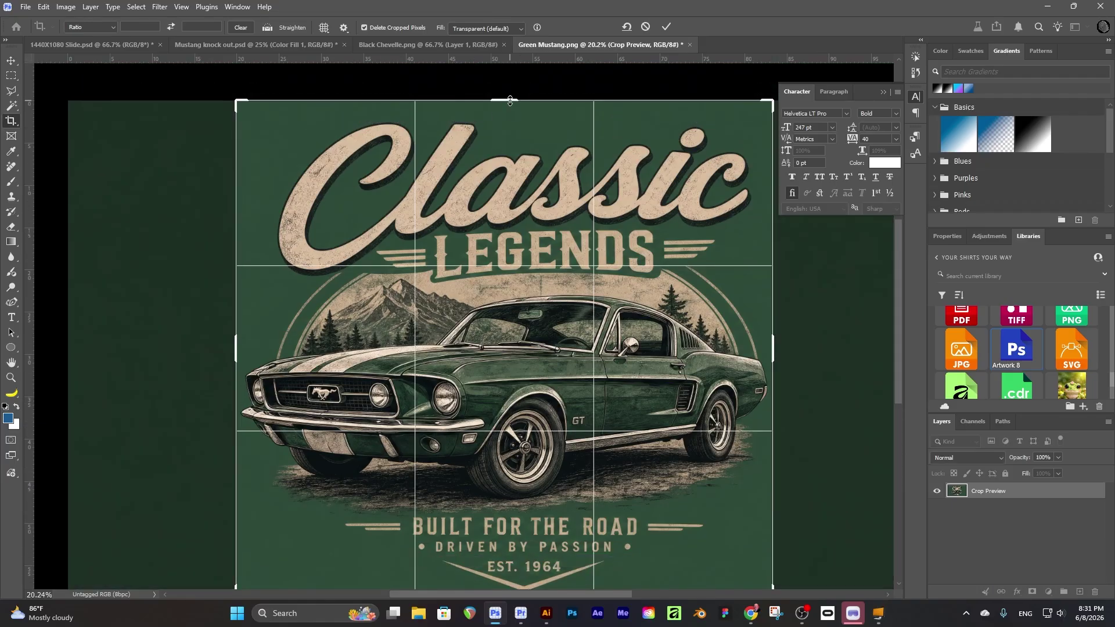
drag(508, 93, 506, 107)
key(Return)
- Select the green background around the Classic Legends design with the Magic Wand, delete it and deselect
key(w)
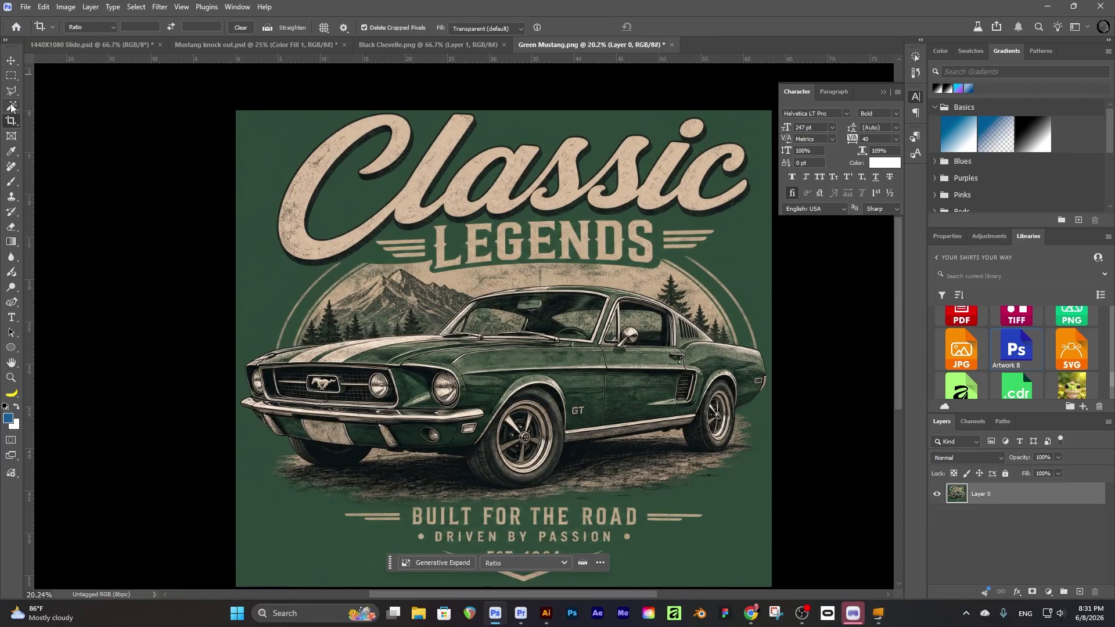
click(263, 170)
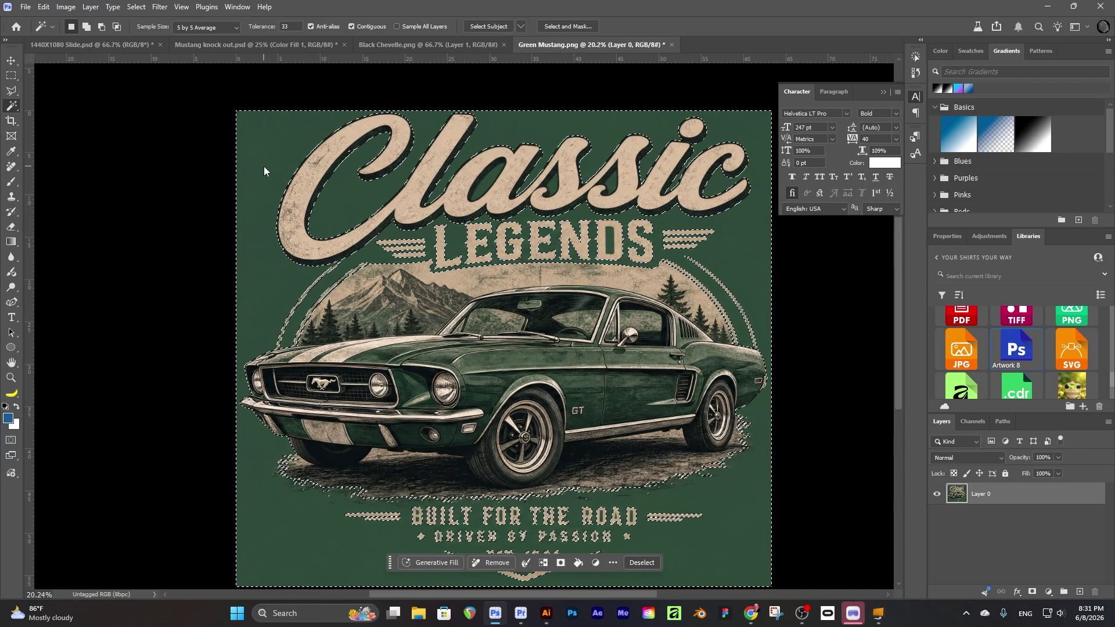
key(Delete)
key(ctrl+d)
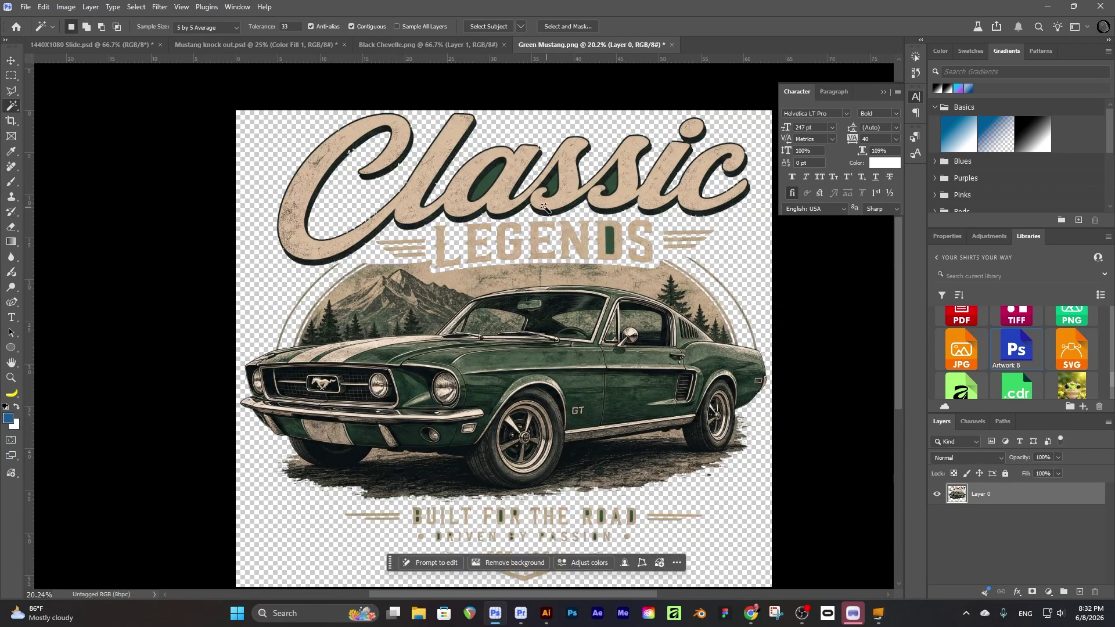
- Delete the green areas enclosed by the letters of "Classic" and the D of "LEGENDS" using the Magic Wand
click(486, 186)
shift+click(550, 184)
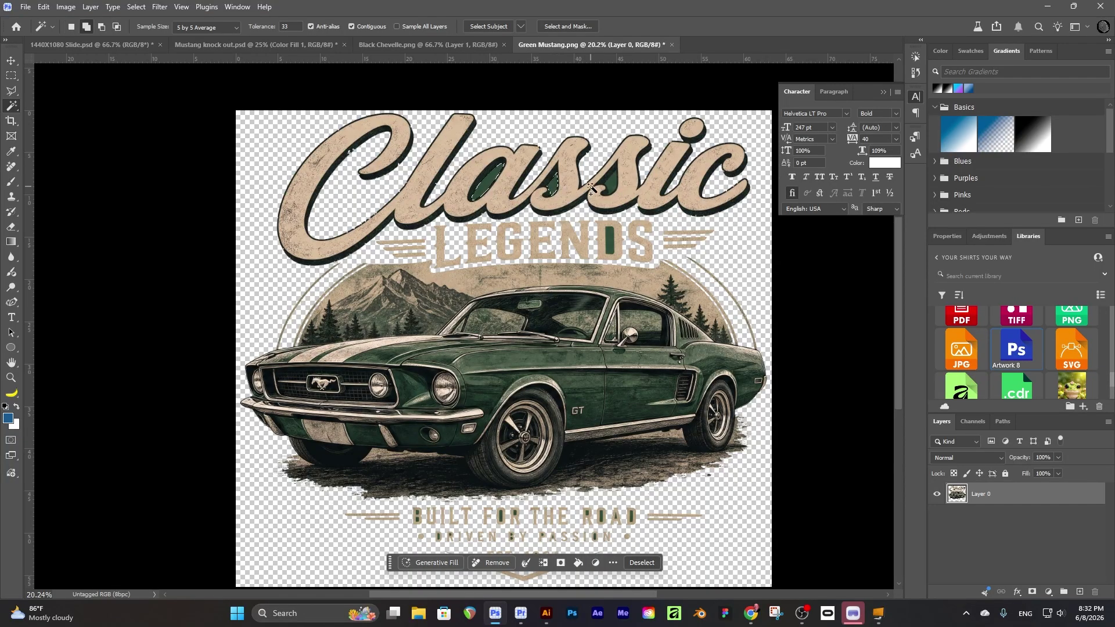
shift+click(611, 181)
shift+click(611, 240)
key(Delete)
key(ctrl+d)
- Delete the green areas inside the letters of "BUILT FOR", the B of "BY", the P of "PASSION" and the 6 of "1964"
key(z)
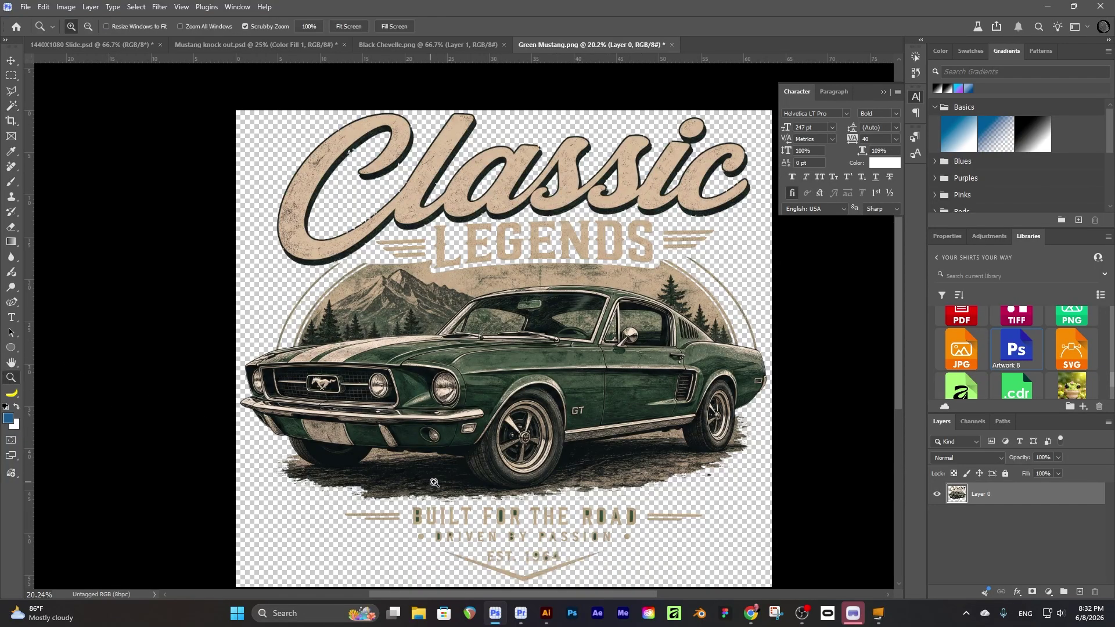
drag(433, 482, 395, 222)
key(w)
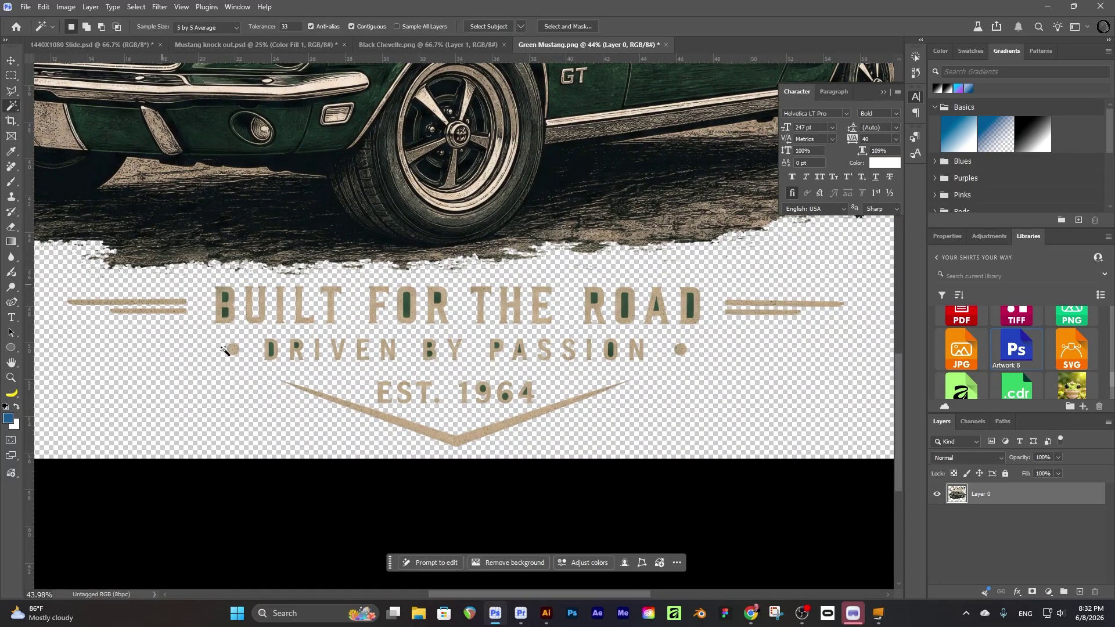
click(226, 299)
shift+click(225, 314)
shift+click(407, 305)
shift+click(437, 299)
shift+click(430, 345)
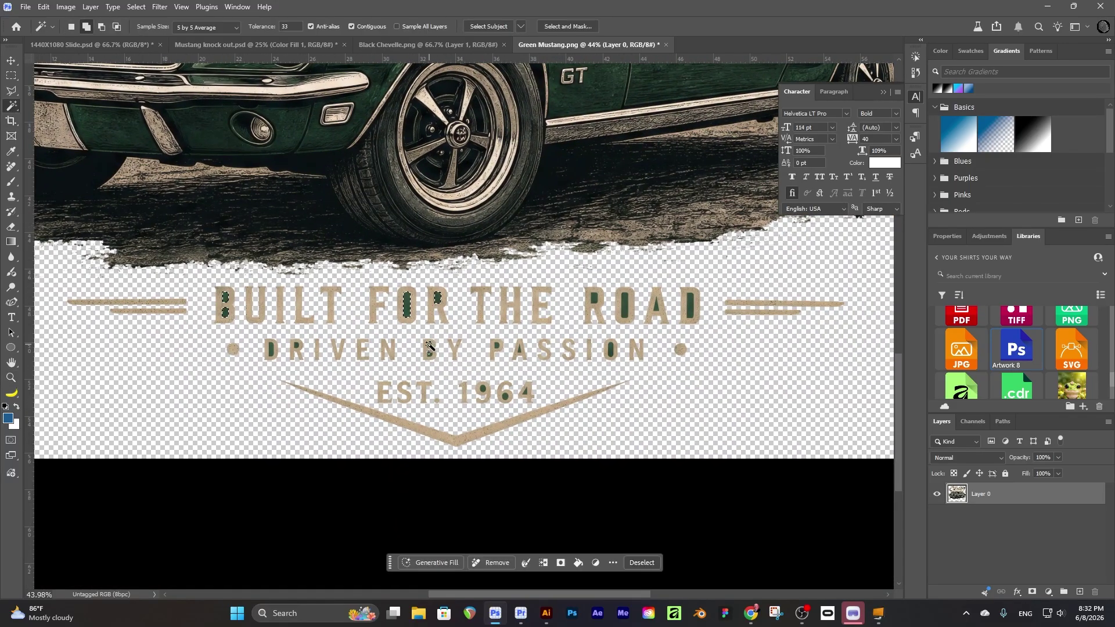
shift+click(431, 355)
shift+click(497, 346)
shift+click(506, 396)
shift+click(526, 391)
key(Delete)
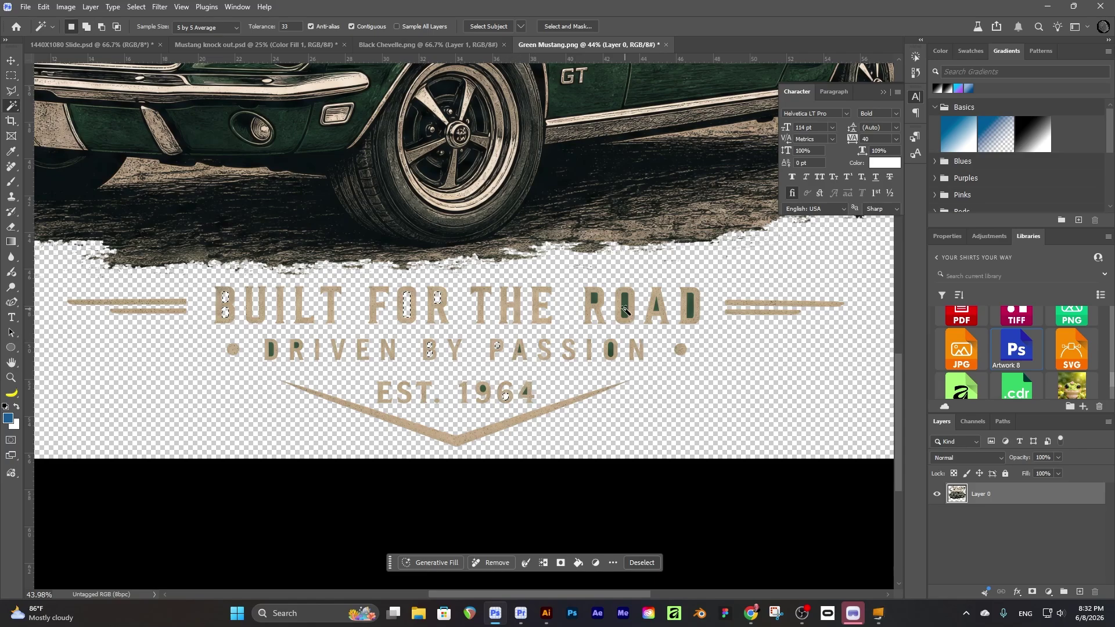
- Delete the green areas inside the letters of "ROAD", the O of "PASSION" and the remaining digits of "1964", and clear the selection
shift+click(691, 306)
shift+click(657, 306)
shift+click(595, 300)
shift+click(611, 350)
shift+click(483, 388)
shift+click(520, 351)
key(Delete)
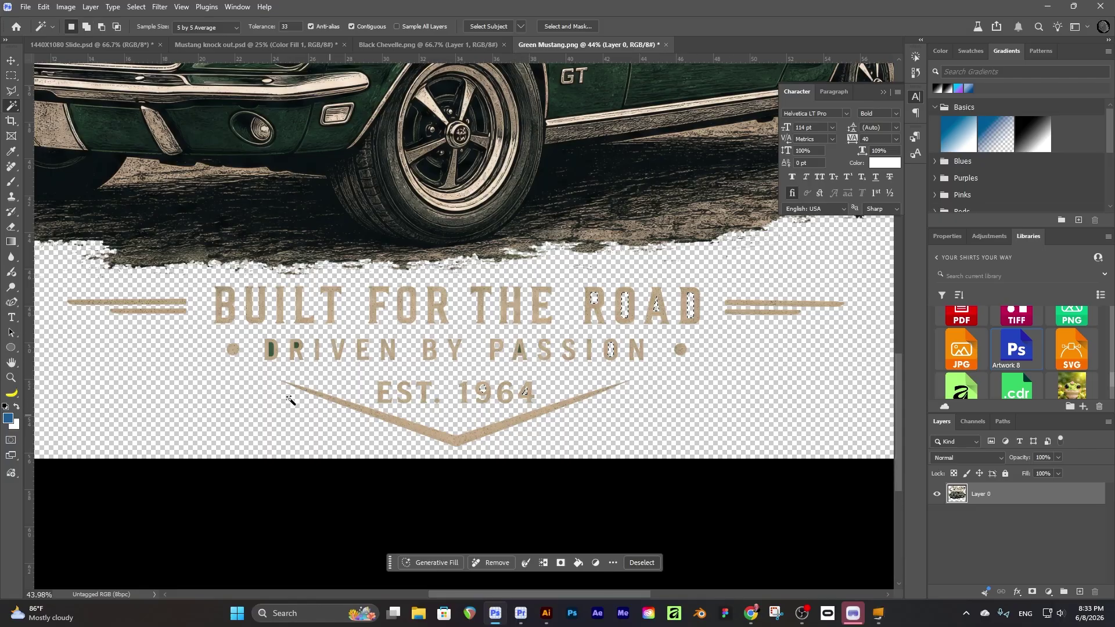
click(638, 563)
- Delete the green left inside the D and R of "DRIVEN" and the A of "PASSION", and clear the selection
click(11, 378)
drag(299, 363, 351, 371)
key(w)
click(243, 337)
shift+click(294, 329)
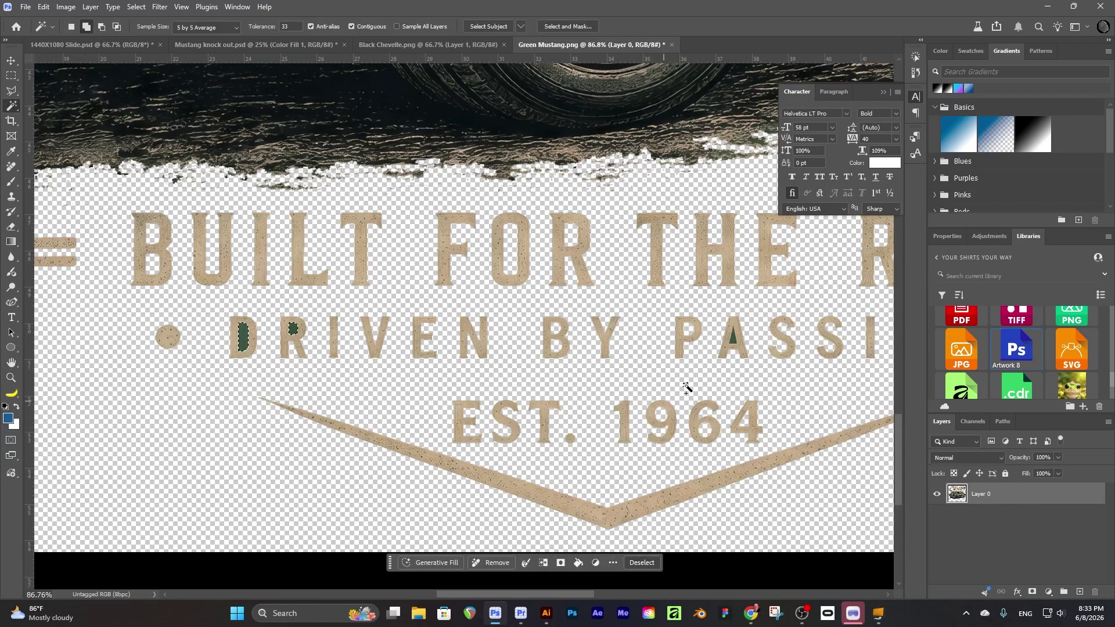
key(Delete)
key(ctrl+d)
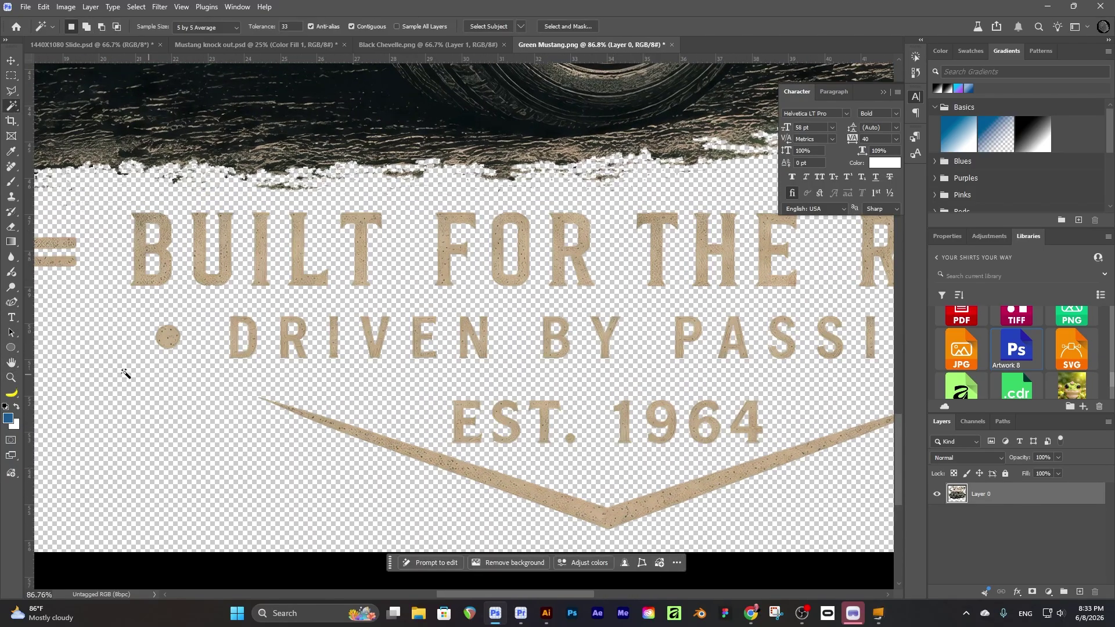
- Inspect the cleaned lettering edges and add a Solid Color fill layer beneath the Classic Legends artwork
click(11, 377)
drag(581, 374, 568, 89)
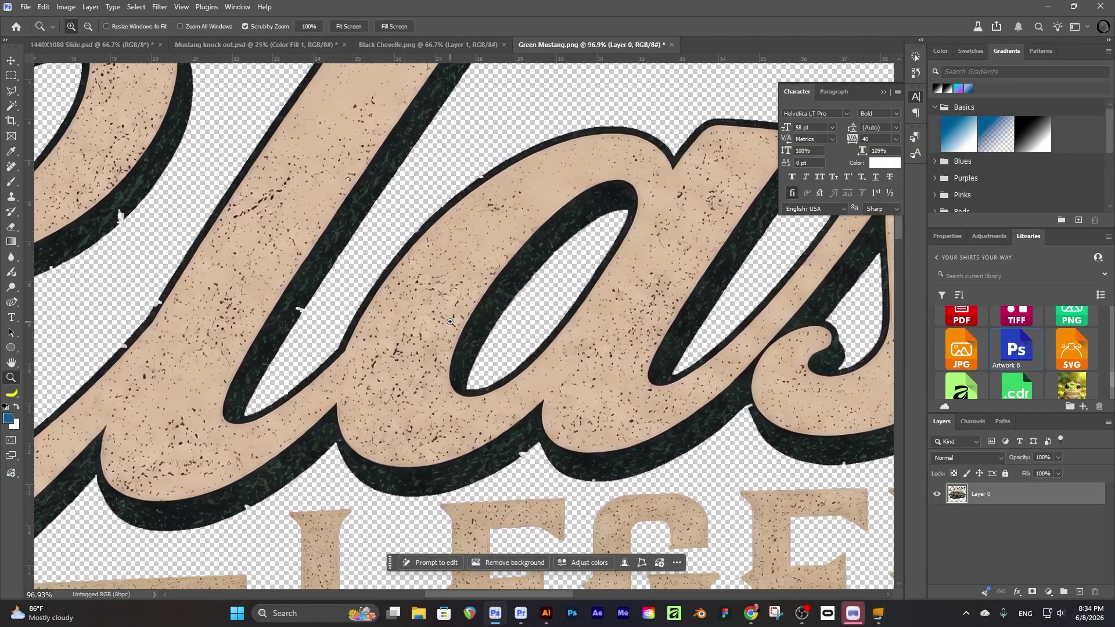
key(ctrl+0)
click(1049, 592)
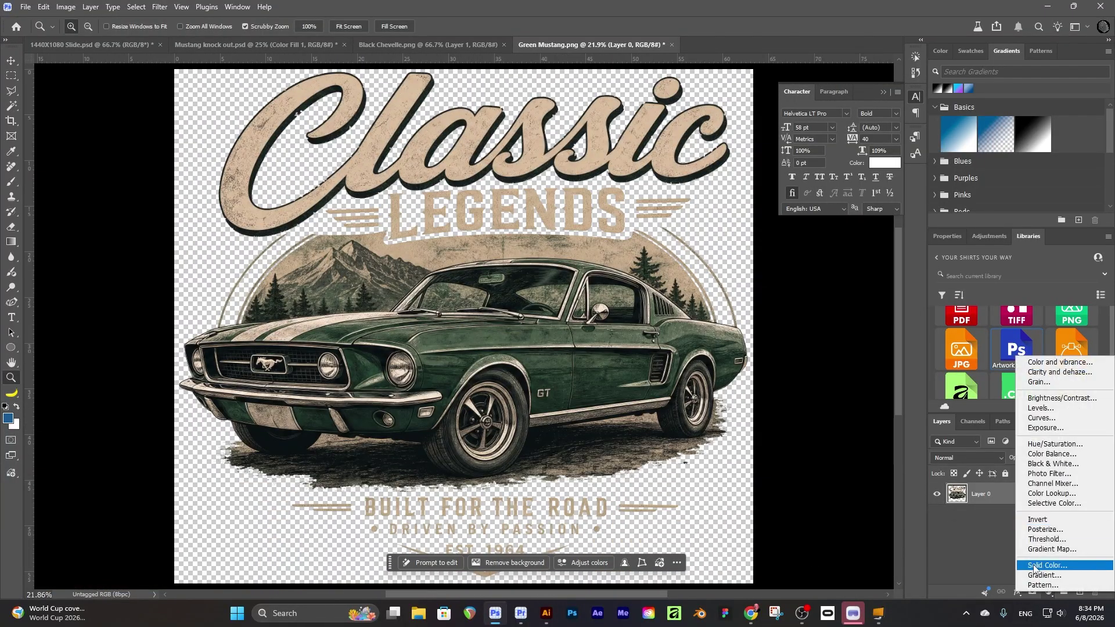
click(1040, 362)
key(Return)
key(ctrl+[)
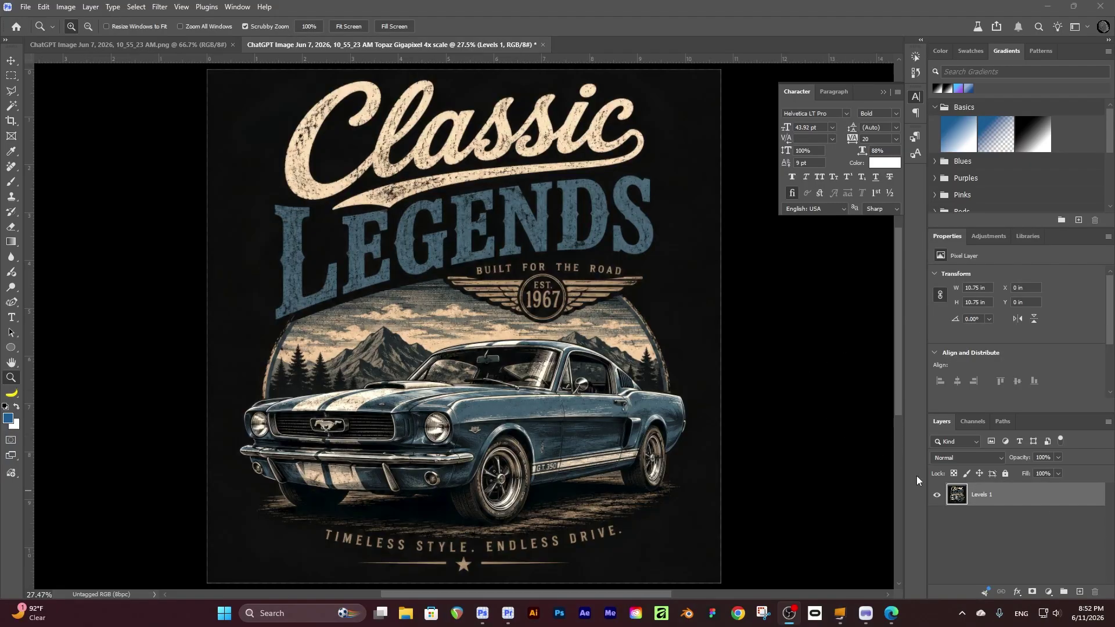
- Duplicate the Classic Legends car artwork layer into a new document named Mask
right_click(1011, 496)
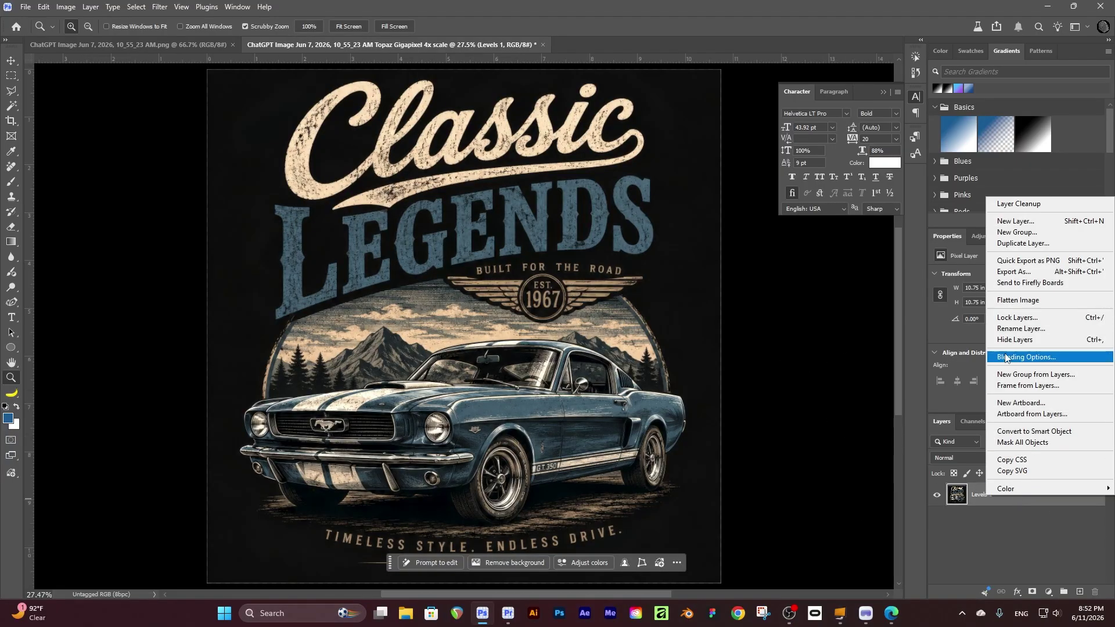
click(1002, 244)
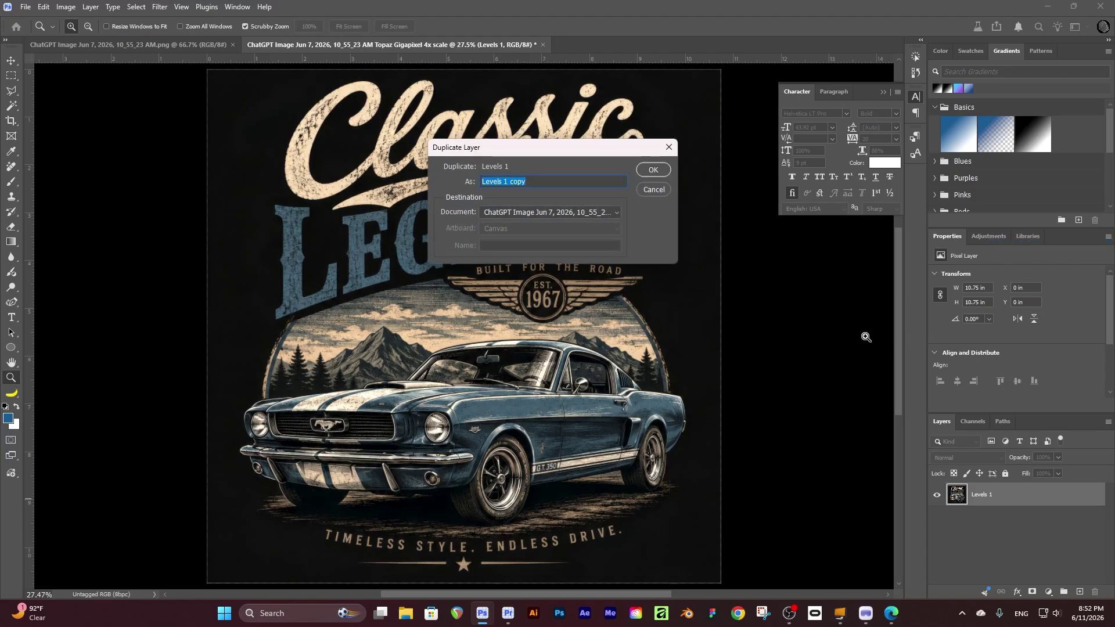
click(617, 216)
click(605, 238)
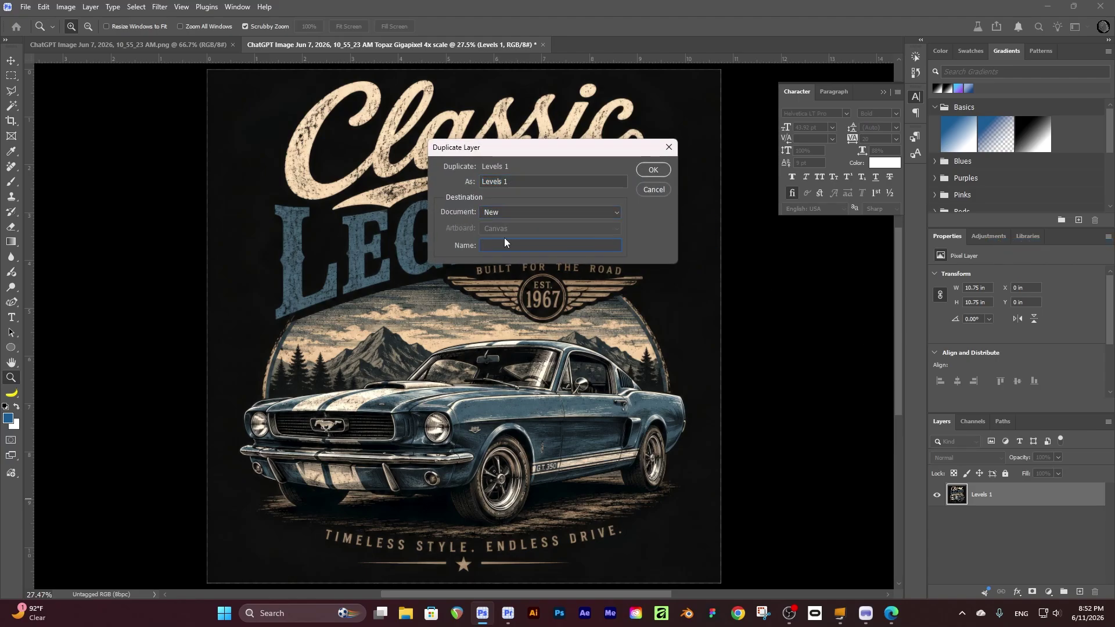
text(Mask)
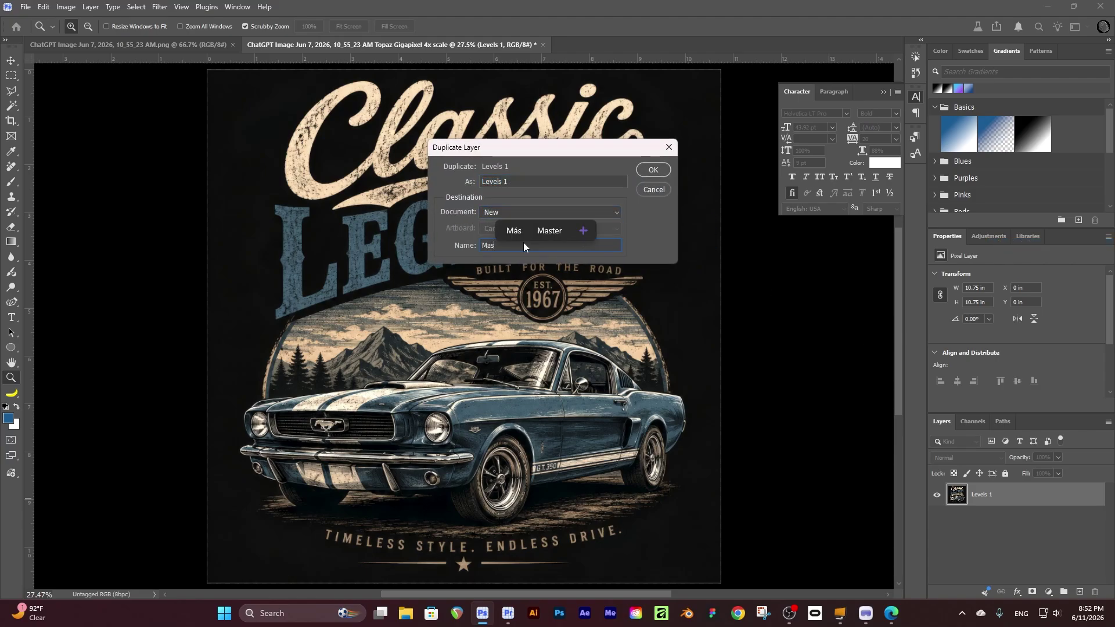
click(658, 176)
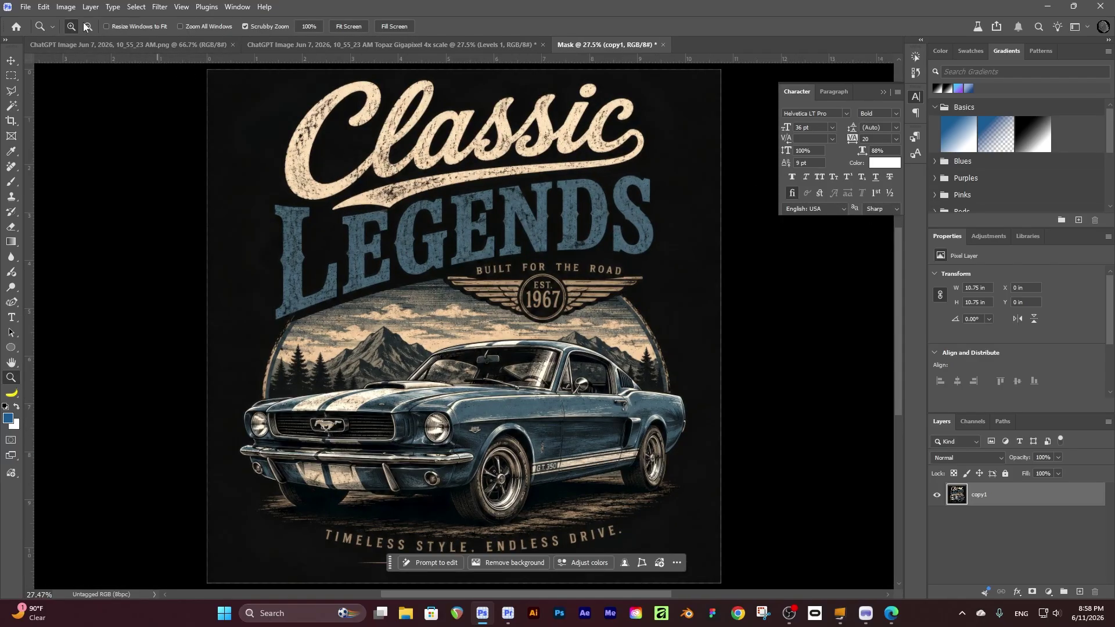
- Convert the Mask document to grayscale mode
click(44, 7)
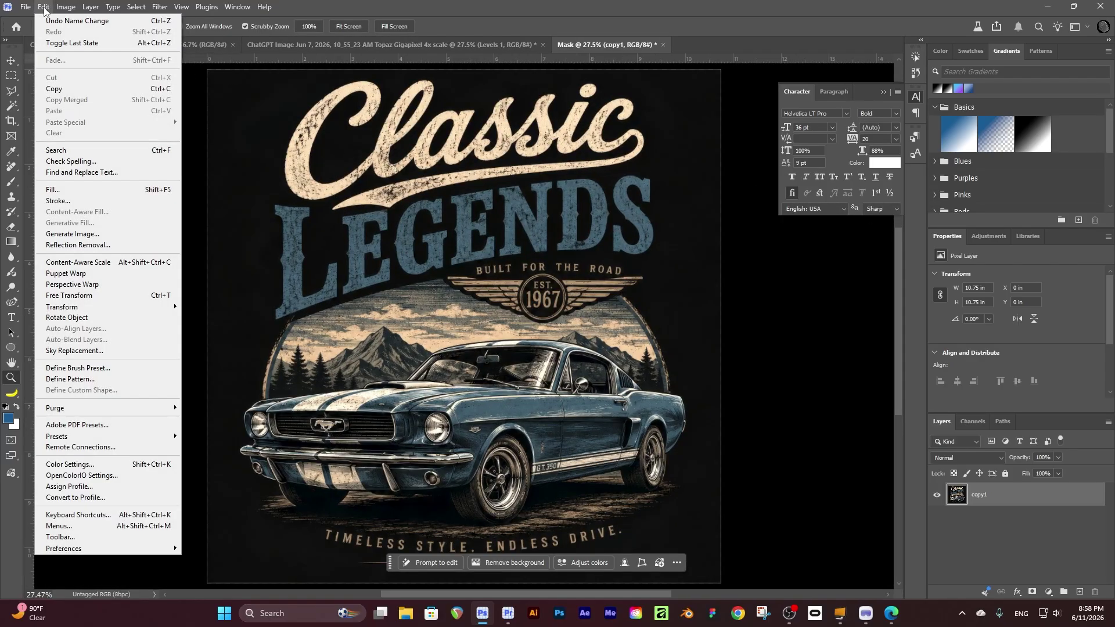
mouse_move(69, 17)
click(223, 33)
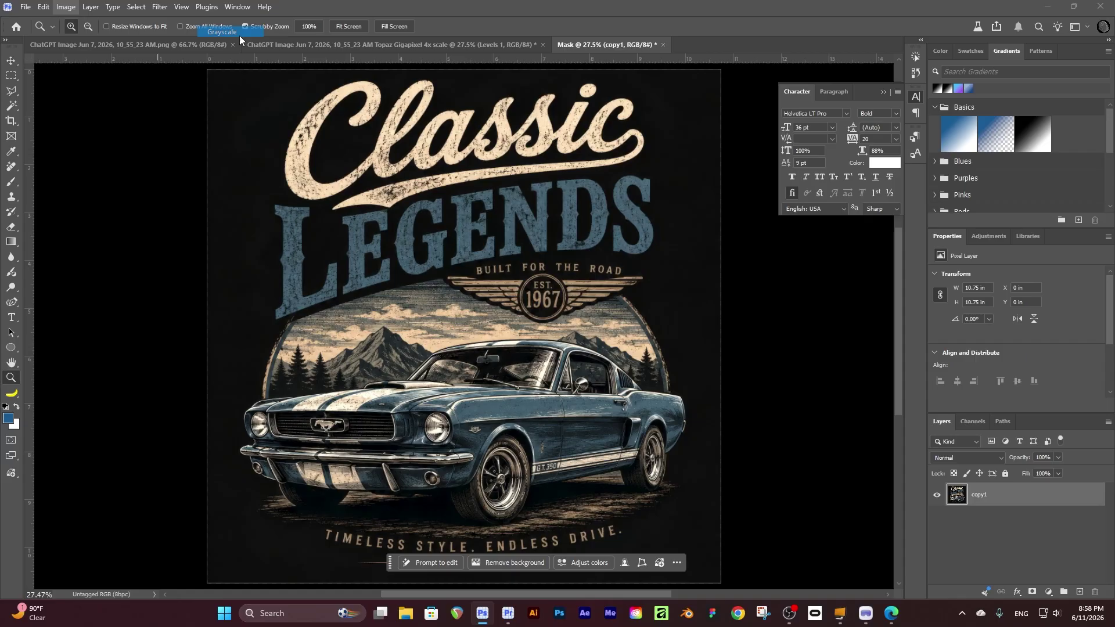
click(503, 245)
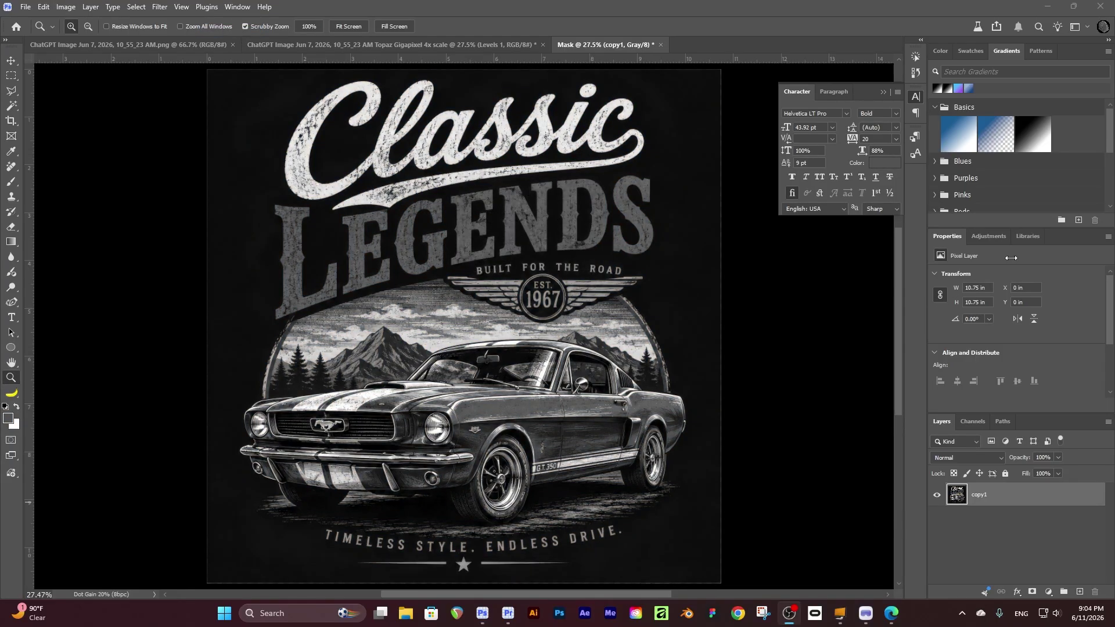
- Add a Levels adjustment layer to the grayscale artwork with input levels of 55, 1.00 and 76
click(988, 236)
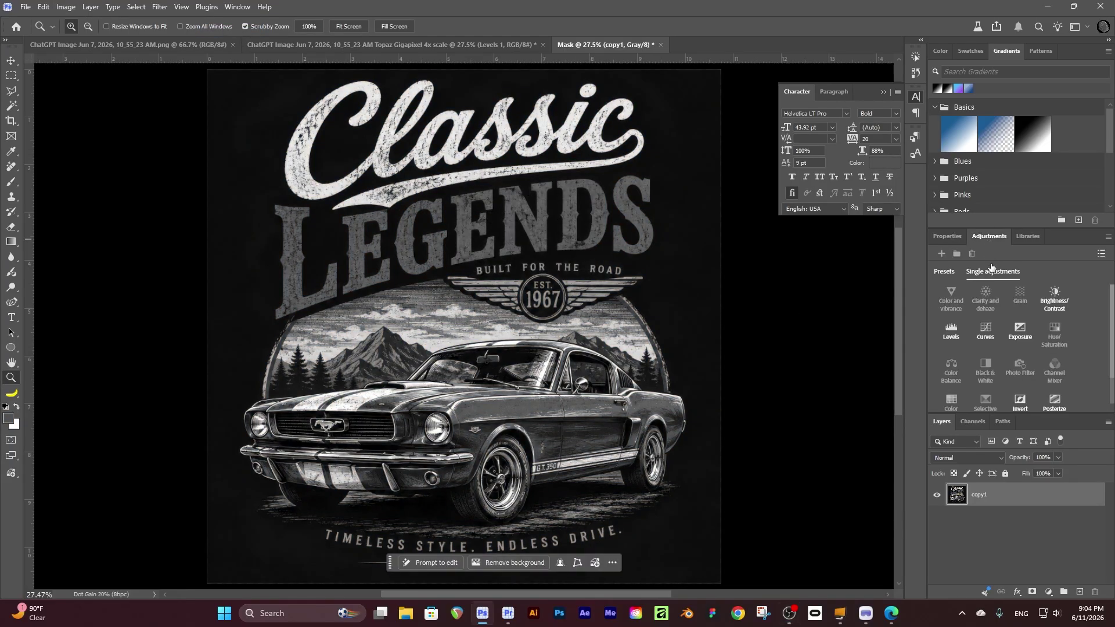
click(952, 330)
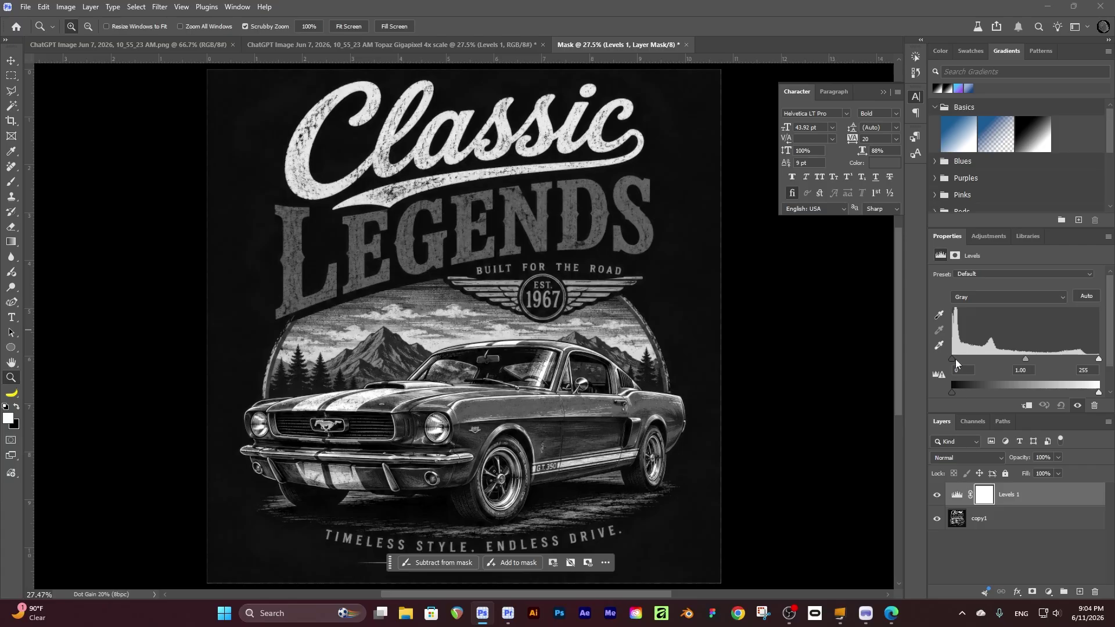
drag(953, 359, 963, 360)
drag(1099, 360, 990, 367)
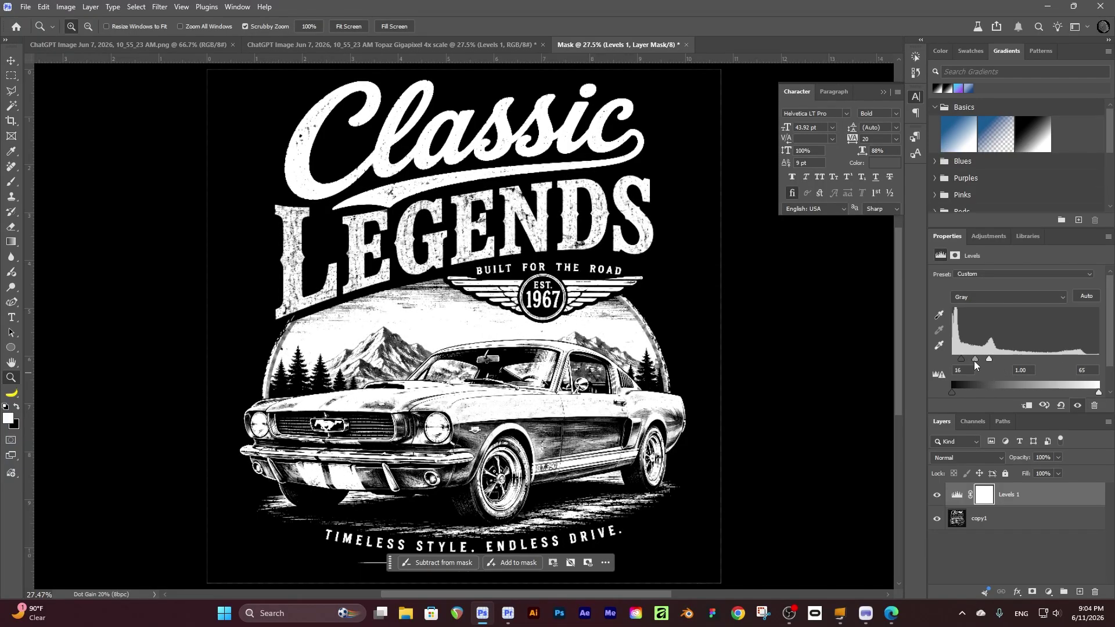
drag(975, 360, 998, 360)
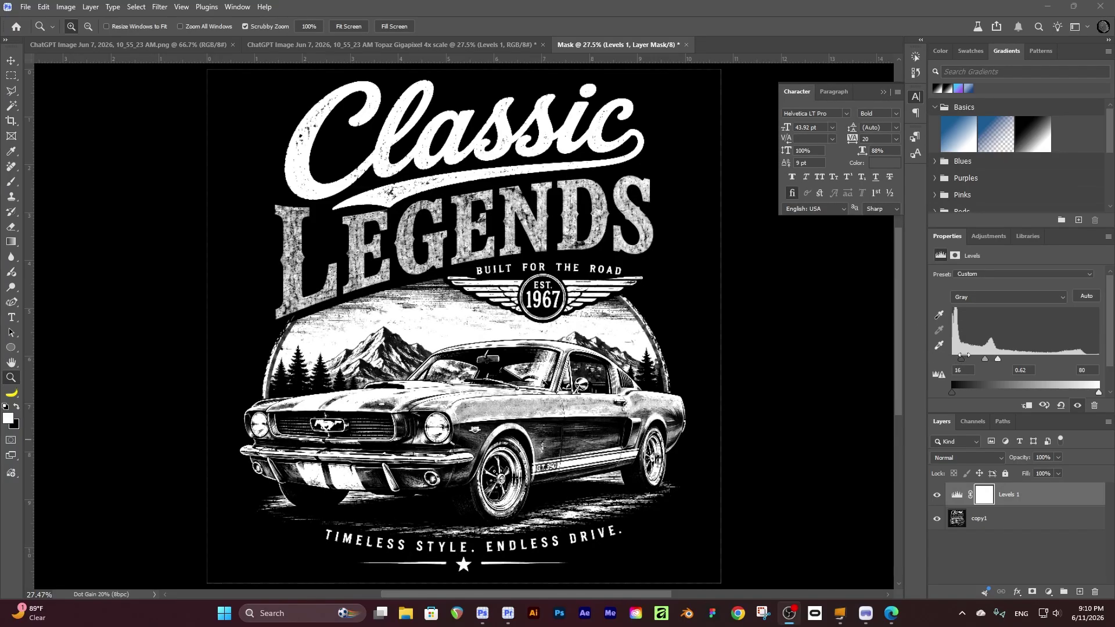
drag(963, 360, 969, 364)
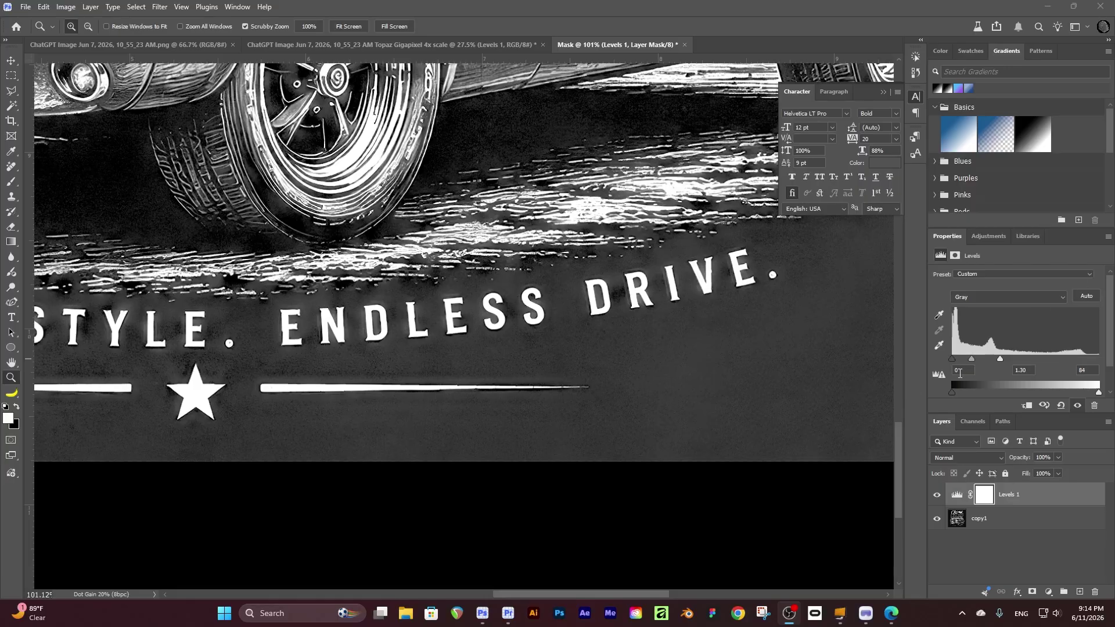
drag(952, 360, 990, 358)
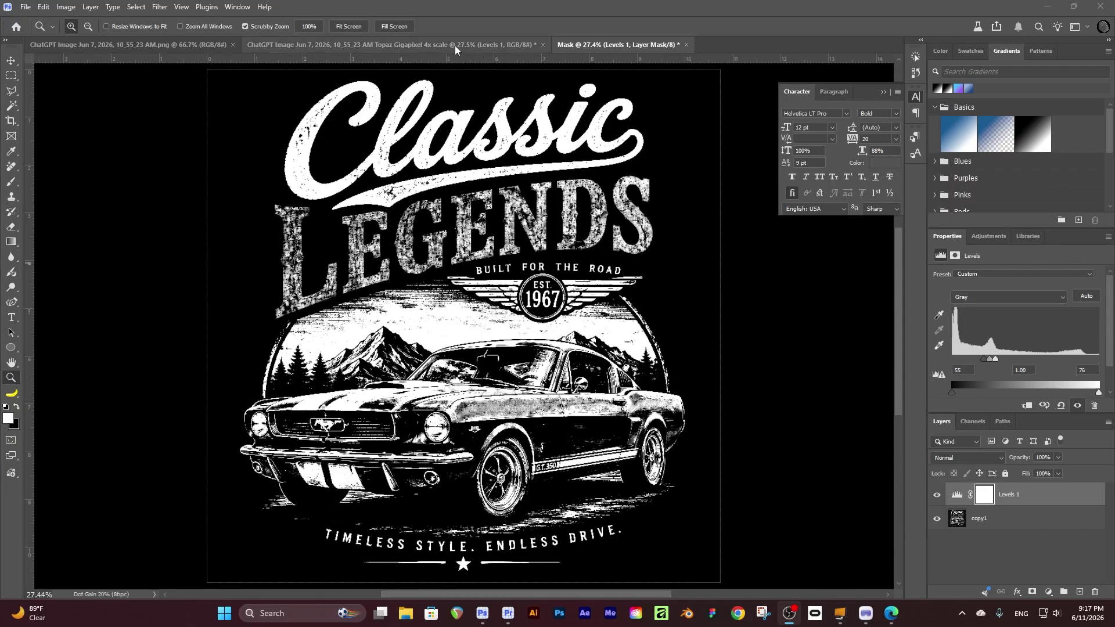
- Add a layer mask to the Levels 1 layer in the original colour document and show only the mask on the canvas
click(408, 45)
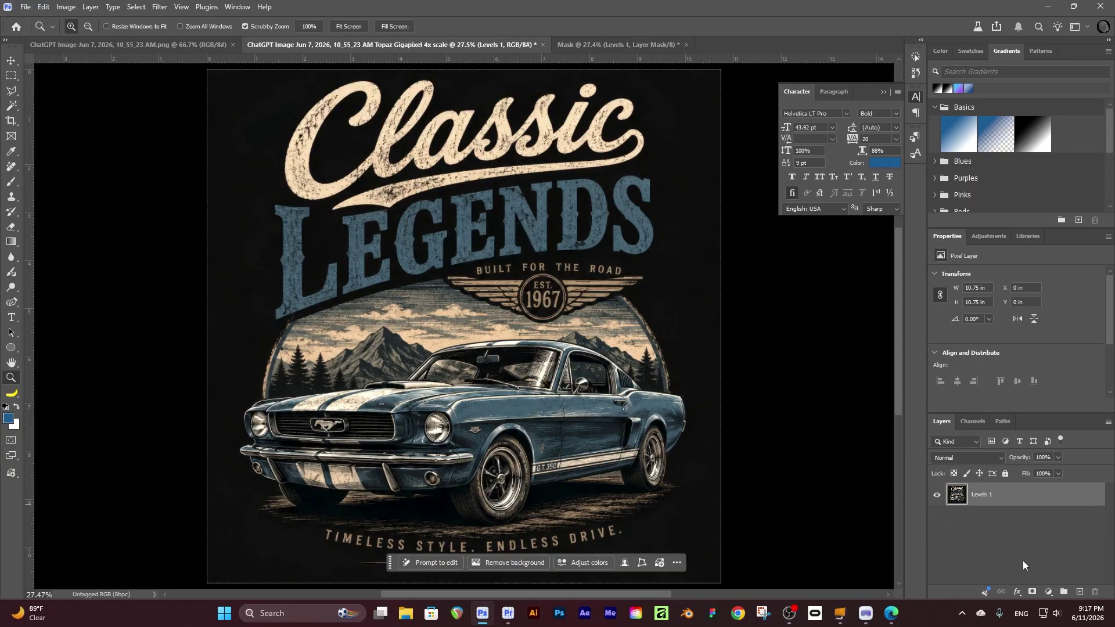
click(1033, 592)
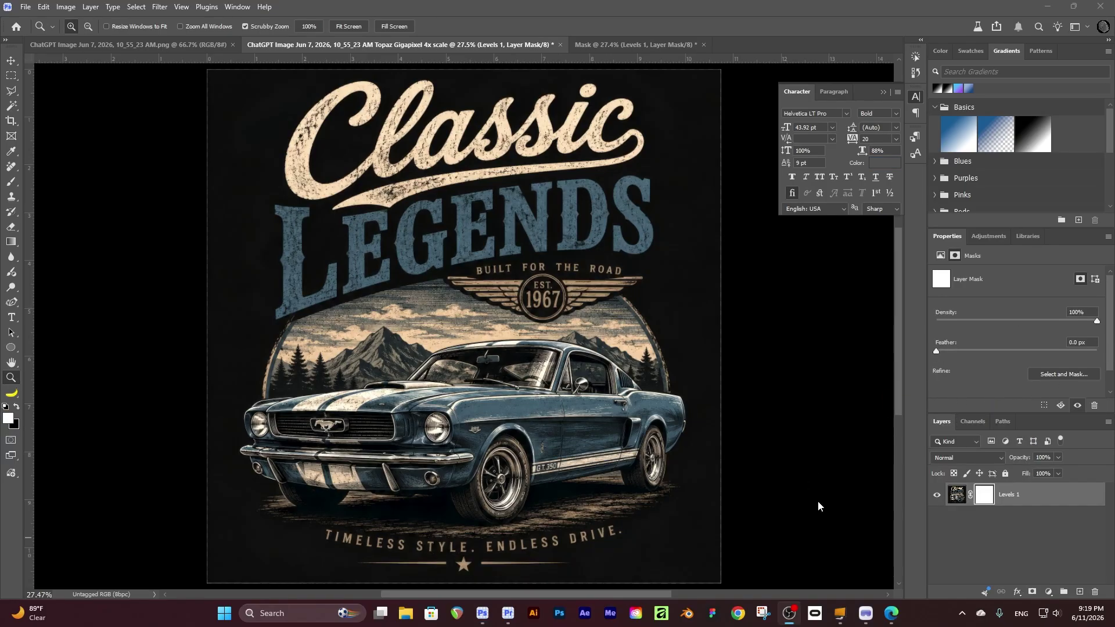
click(958, 497)
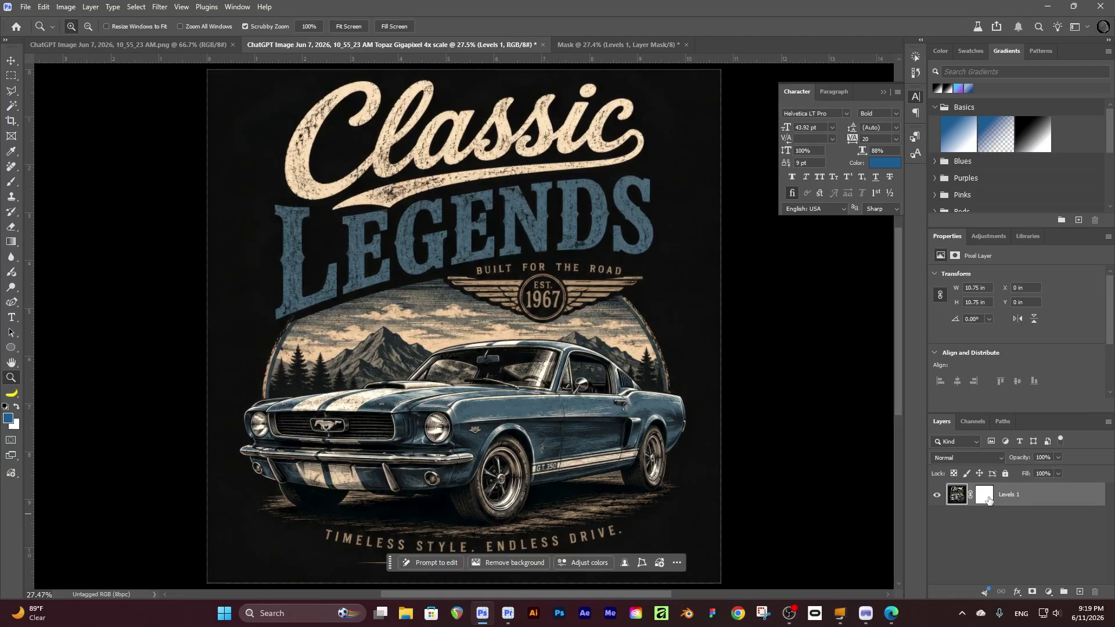
click(987, 498)
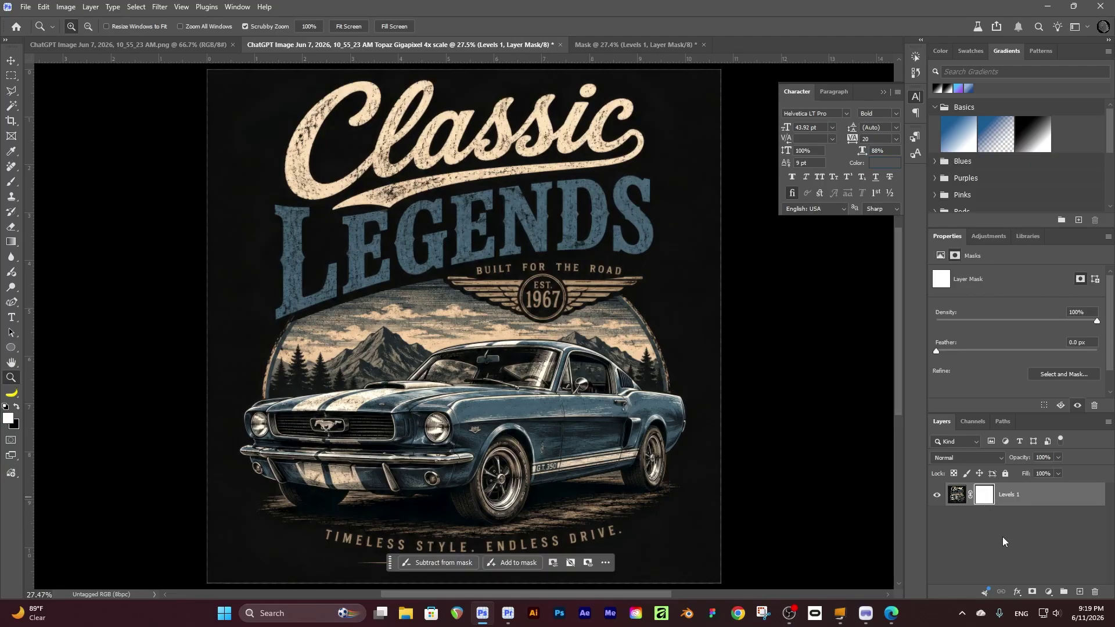
key(alt)
alt+click(983, 501)
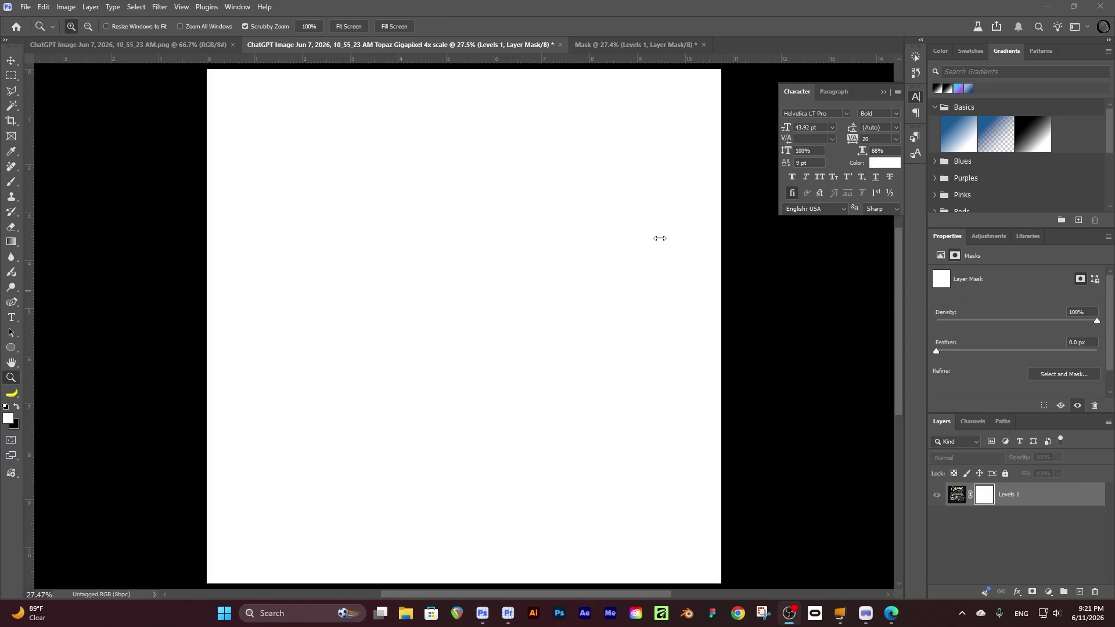
- Merge the visible layers of the Mask document and copy its whole canvas into the colour artwork's layer mask
click(645, 44)
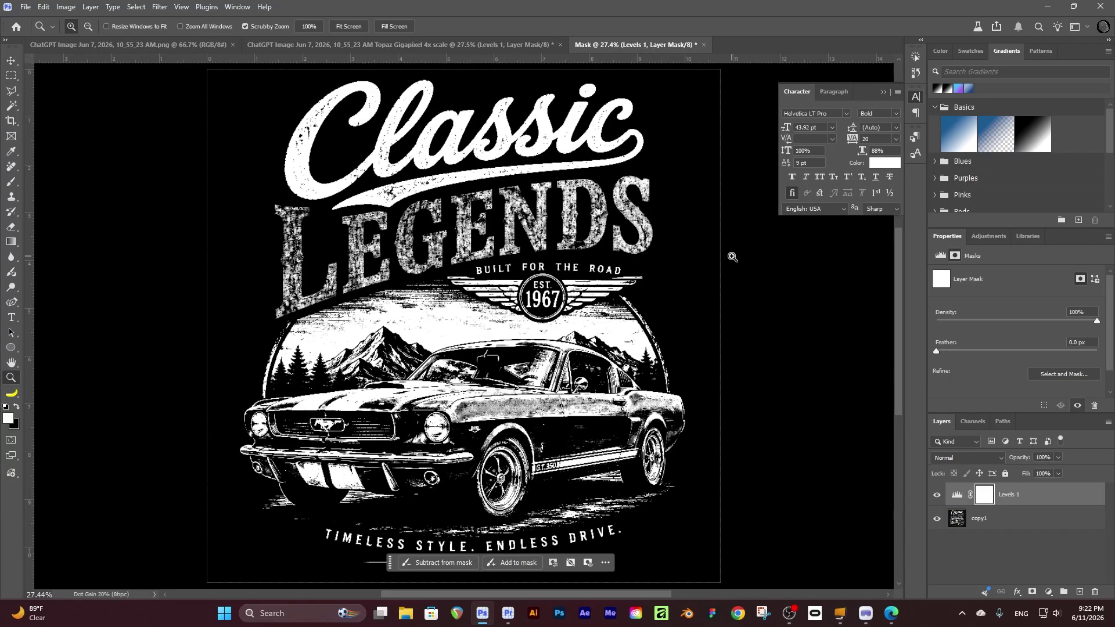
key(ctrl+a)
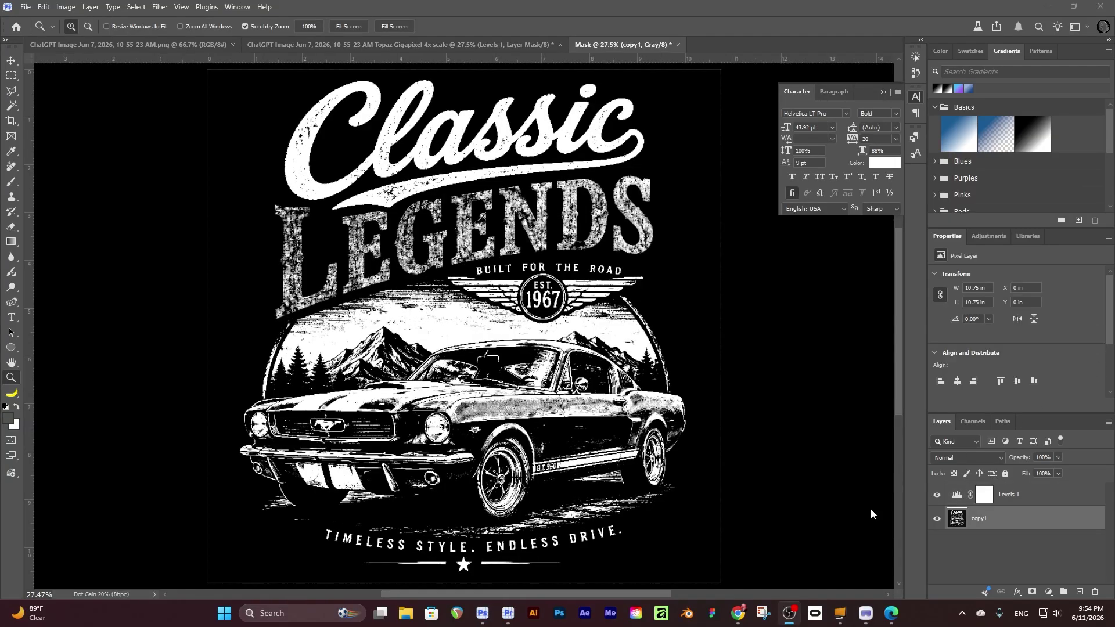
key(ctrl+a)
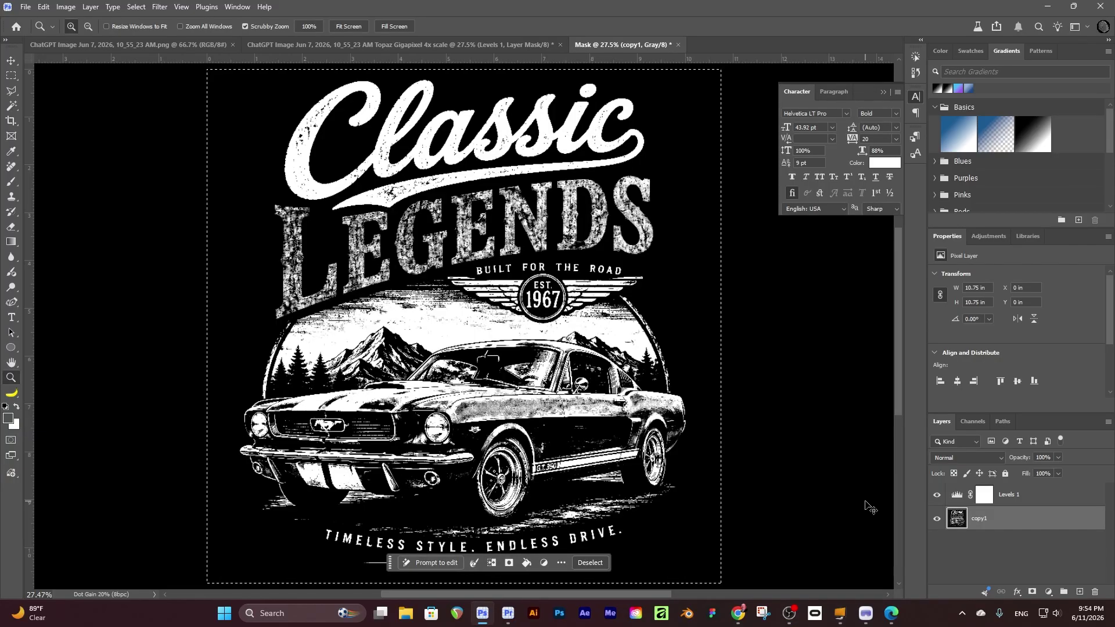
key(ctrl+shift+e)
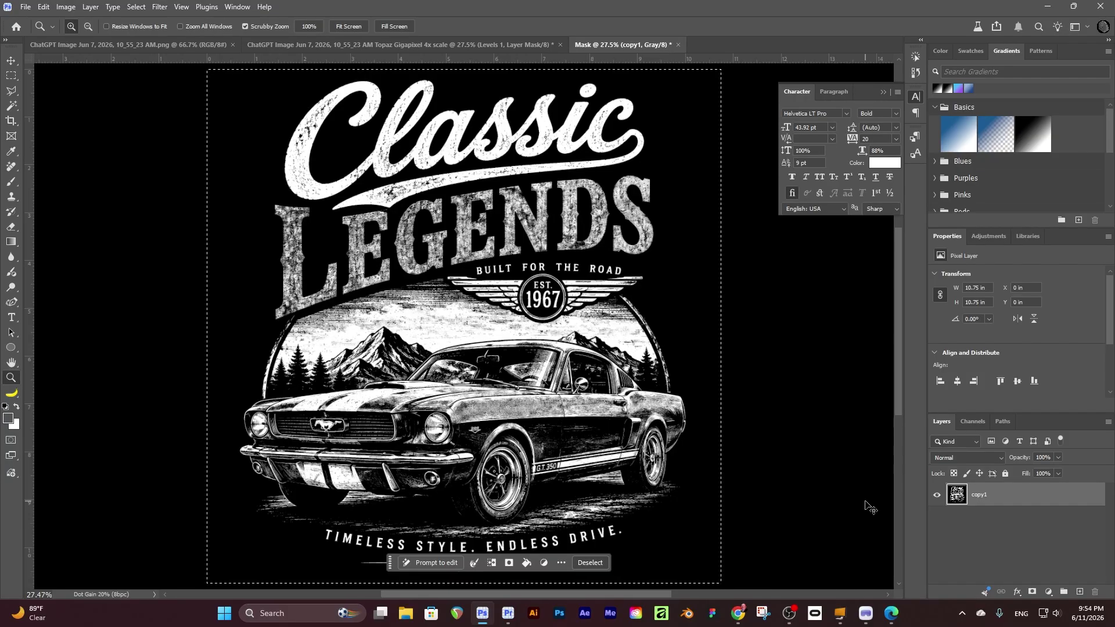
click(511, 45)
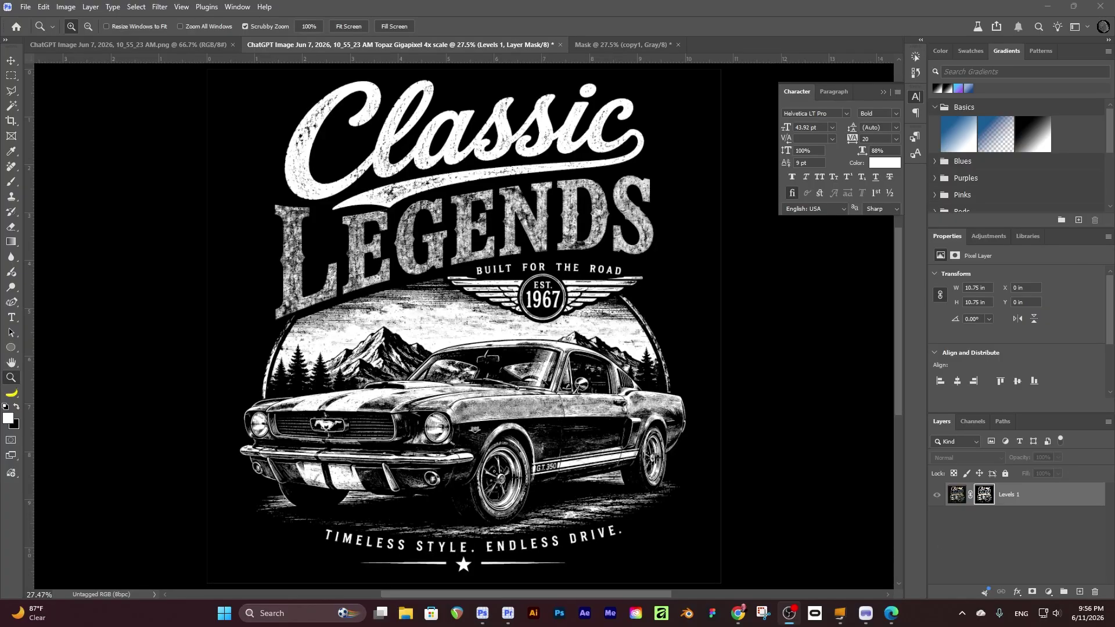
key(ctrl+a)
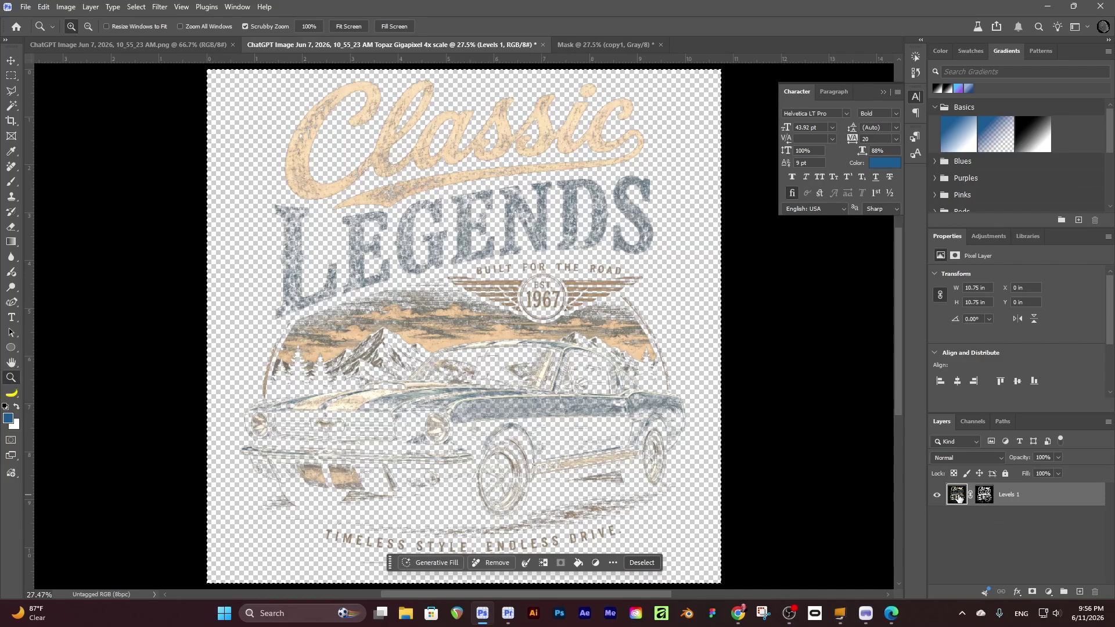
- Apply a Threshold adjustment with level 63 to the colour artwork's layer mask
drag(540, 398, 750, 359)
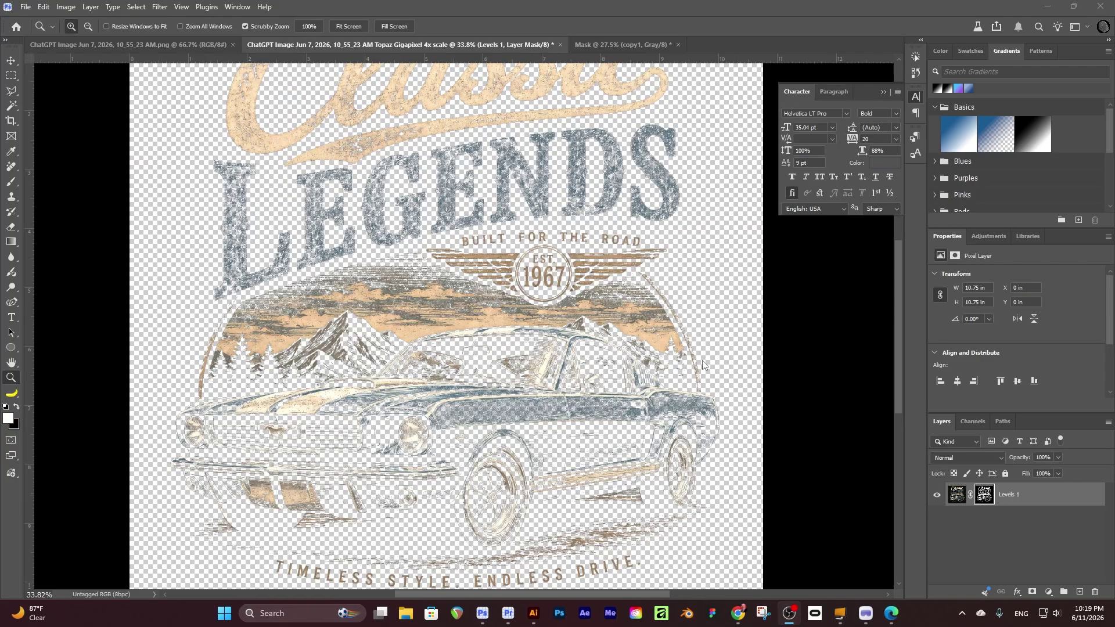
key(ctrl+a)
click(983, 496)
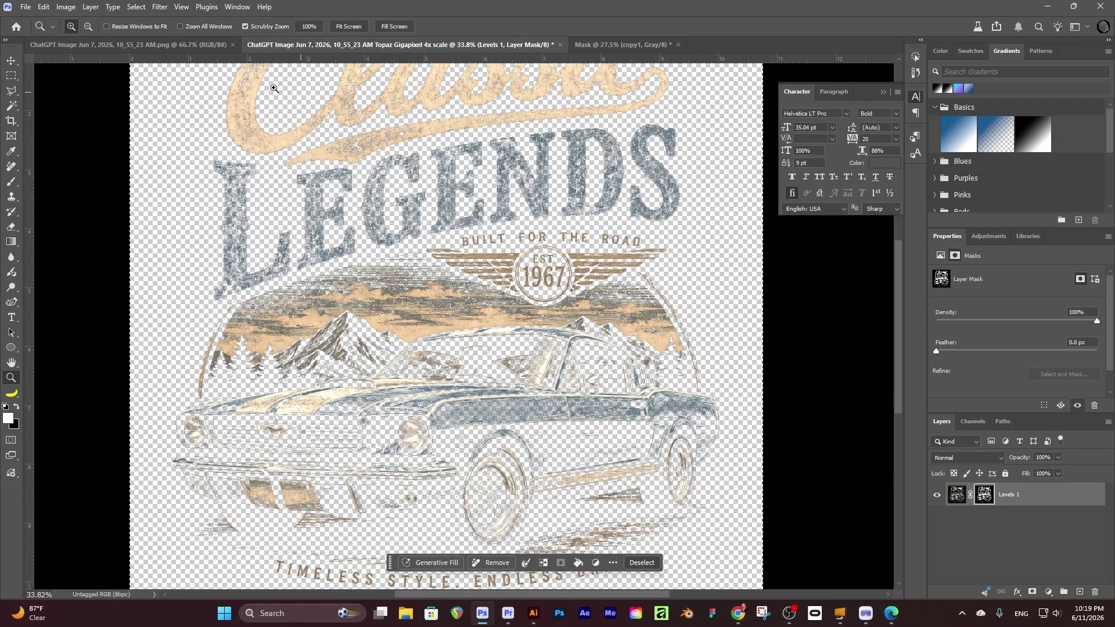
mouse_move(65, 7)
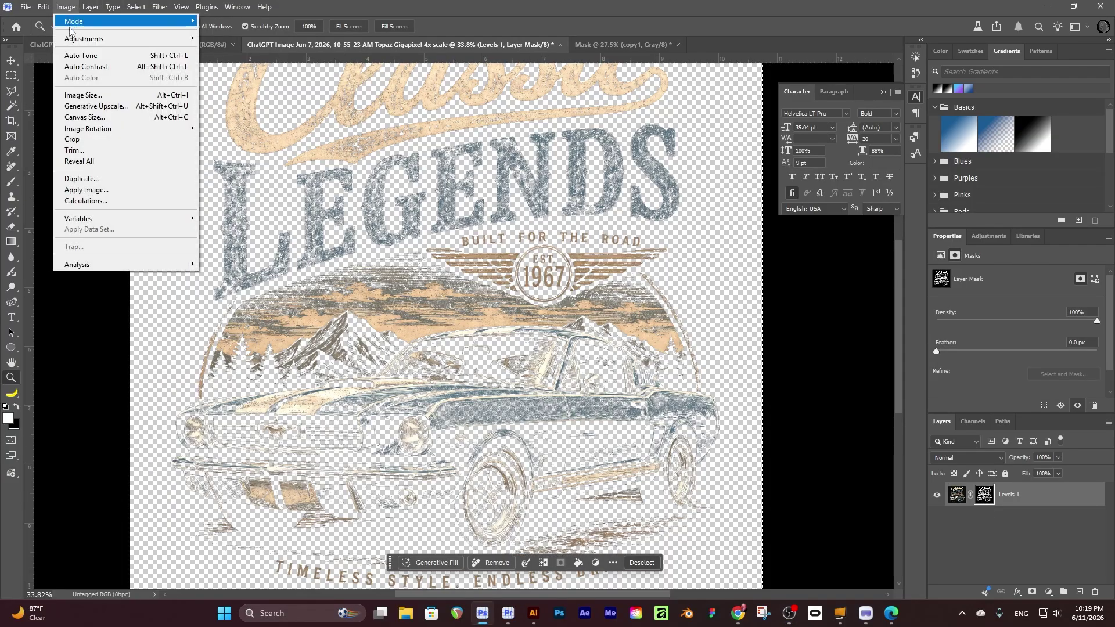
mouse_move(88, 38)
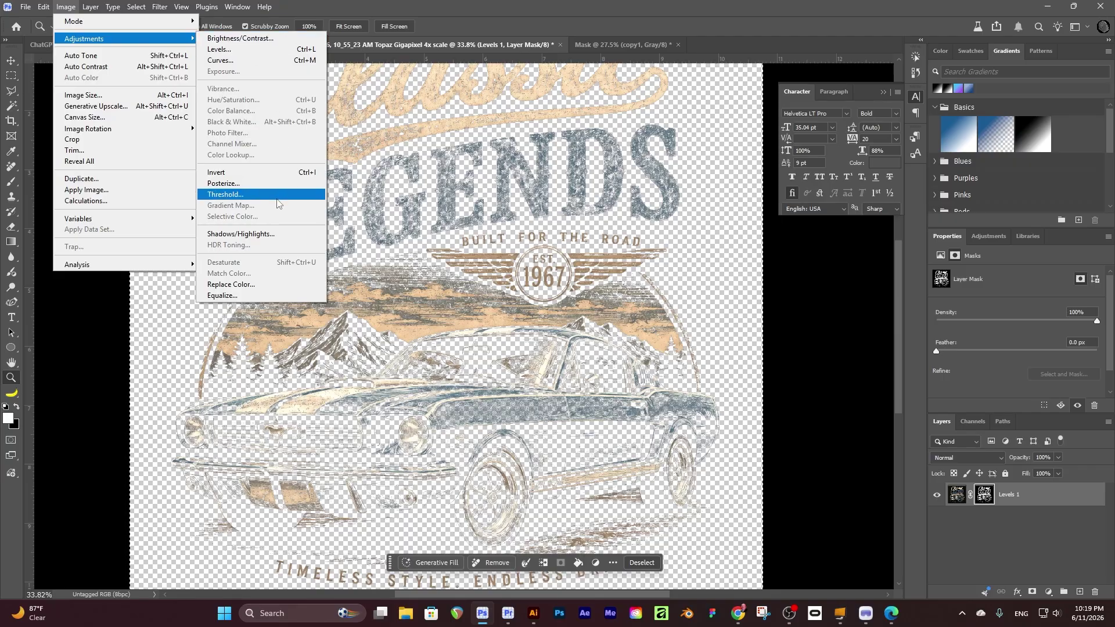
click(224, 194)
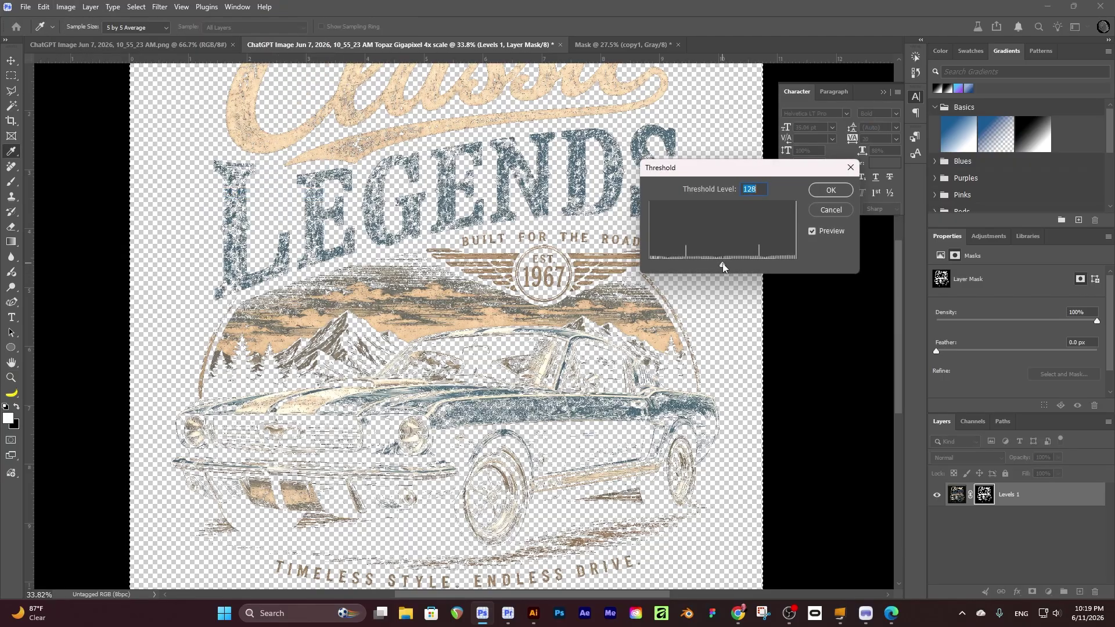
drag(722, 263, 686, 265)
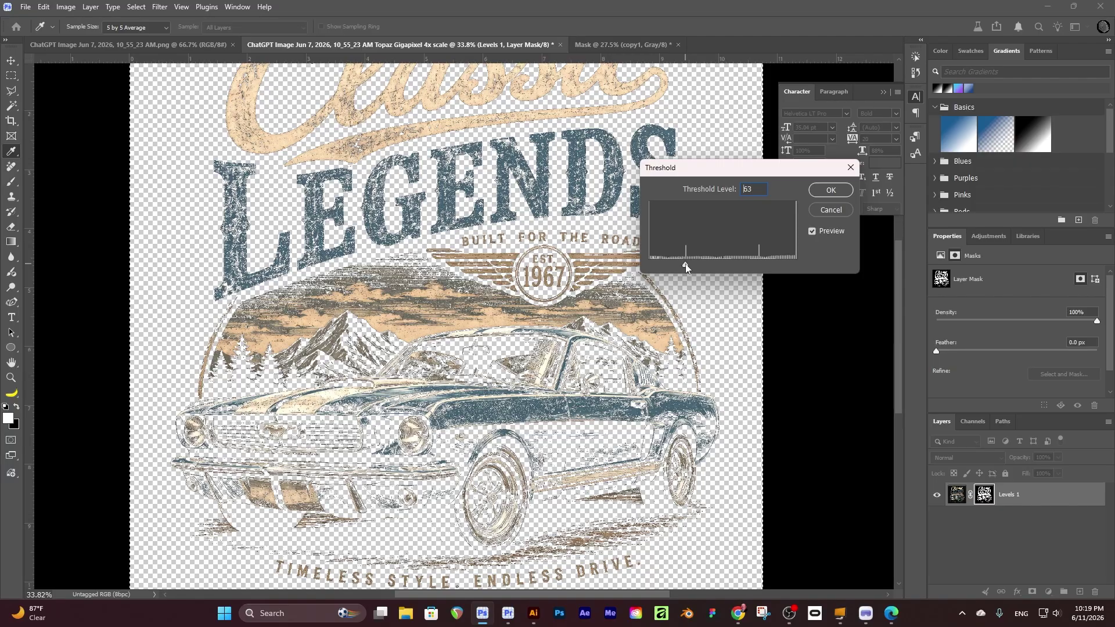
click(831, 190)
- Add a black Solid Color fill layer beneath the masked car artwork and view the design at print size
key(z)
scroll(428, 492, down, 2)
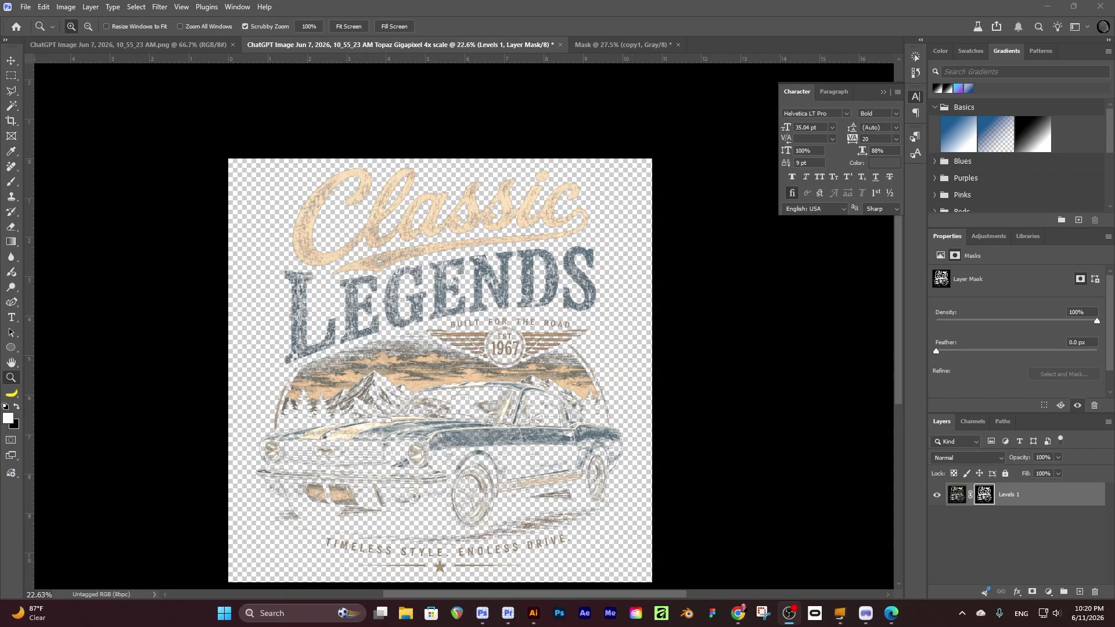
click(1048, 592)
click(1033, 527)
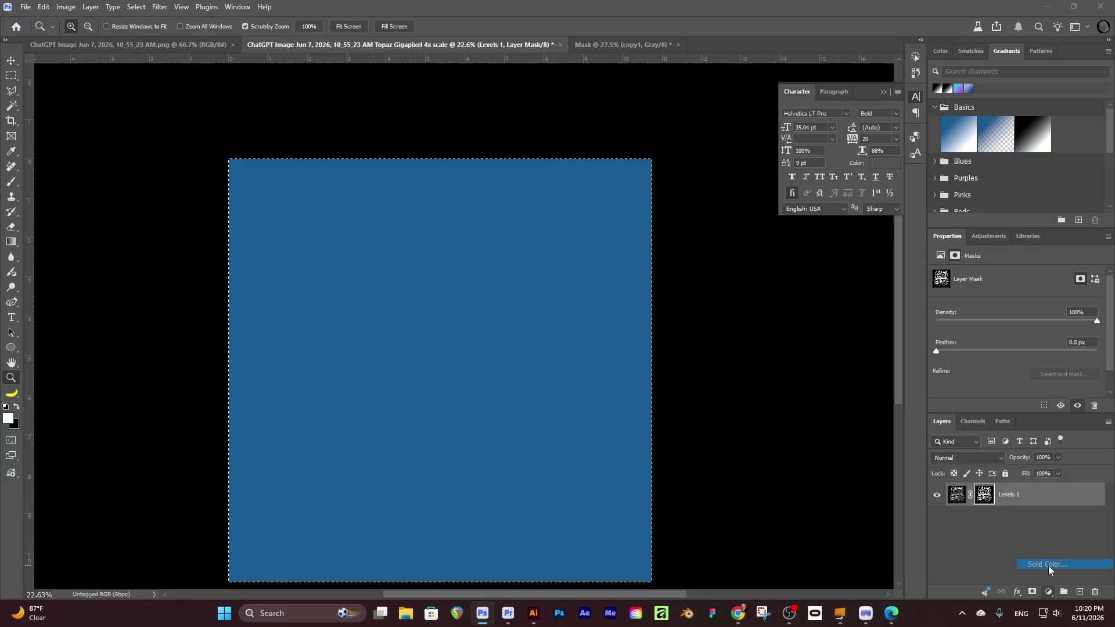
drag(604, 261, 540, 291)
click(803, 139)
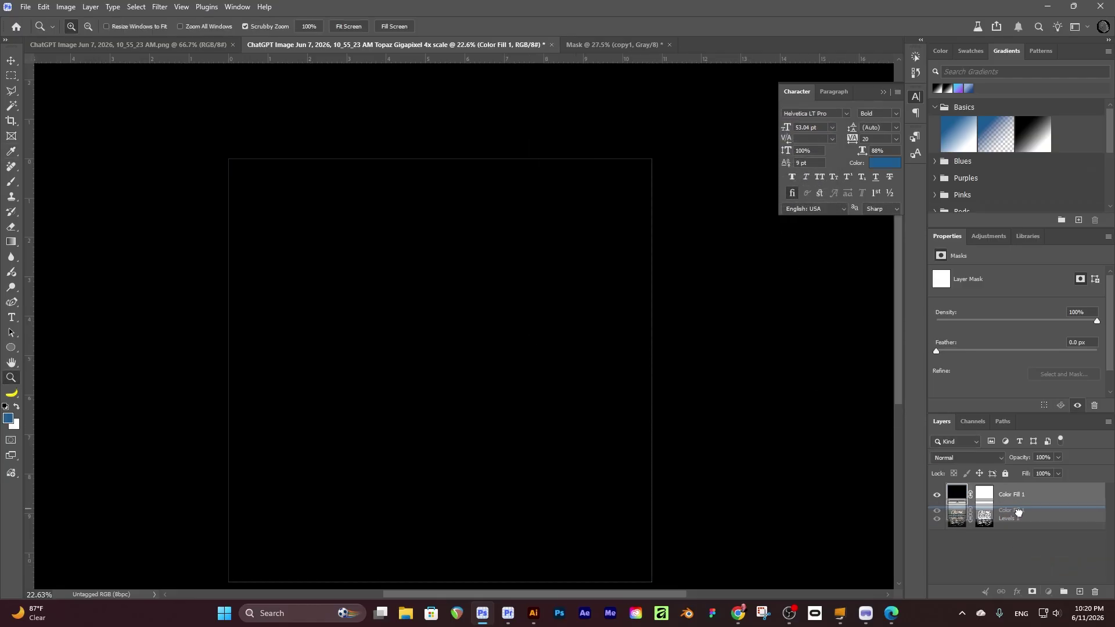
key(ctrl+bracketleft)
right_click(507, 428)
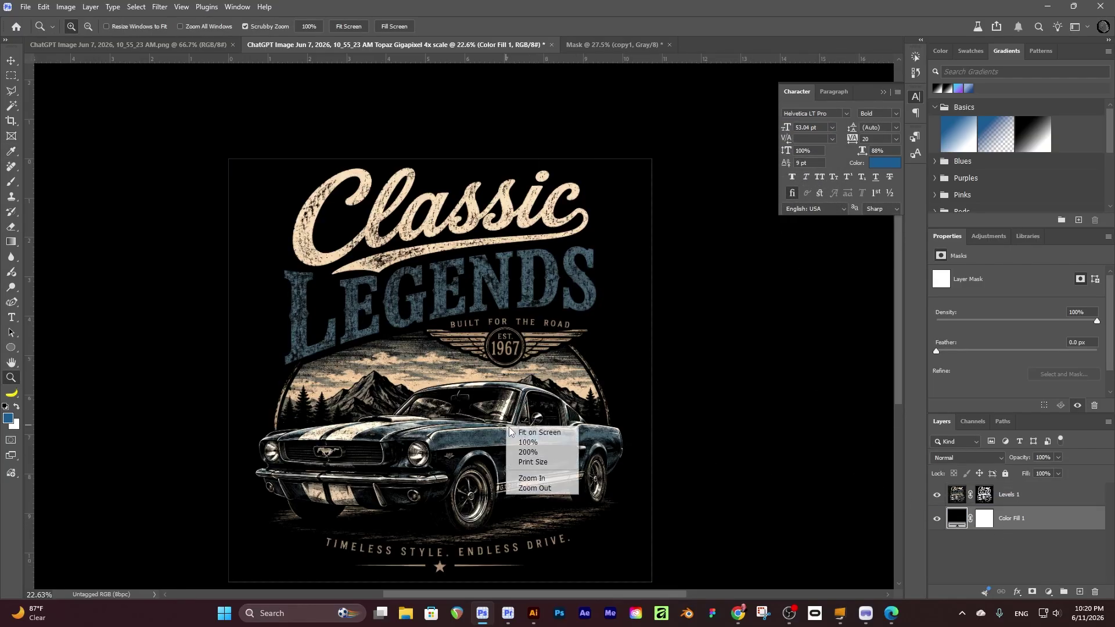
click(533, 462)
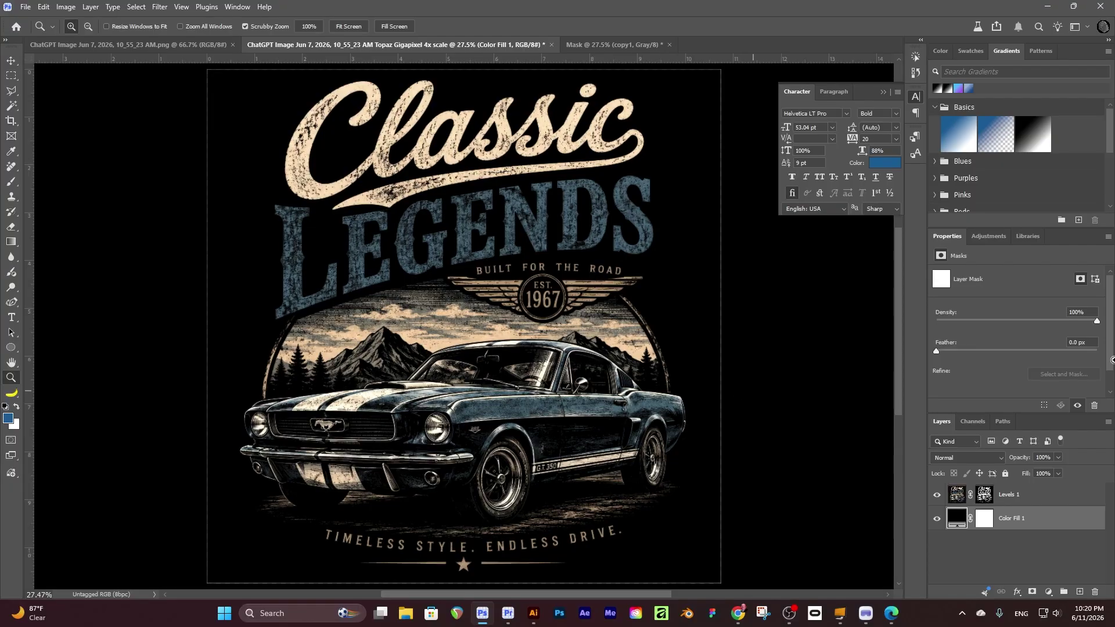